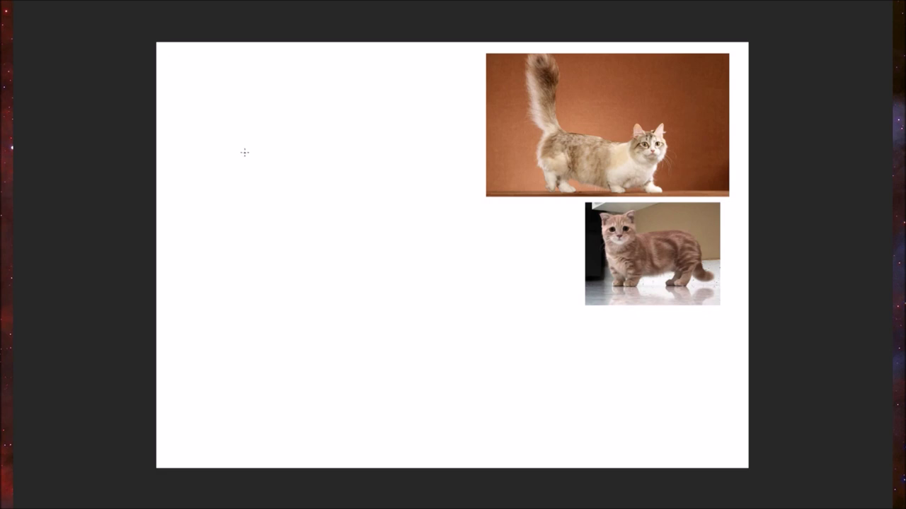
{"action": "left_click_drag", "start_coordinate": [239, 174], "coordinate": [249, 142]}
{"action": "key", "text": "e"}
{"action": "left_click_drag", "start_coordinate": [251, 142], "coordinate": [239, 178]}
Sketch a rounded, wide-cheeked head shape with loose strokes in the blank area beside the cat photos
{"action": "key", "text": "b"}
{"action": "mouse_move", "coordinate": [243, 109]}
{"action": "left_mouse_down"}
{"action": "mouse_move", "coordinate": [227, 138]}
{"action": "mouse_move", "coordinate": [244, 119]}
{"action": "mouse_move", "coordinate": [234, 153]}
{"action": "mouse_move", "coordinate": [252, 177]}
{"action": "mouse_move", "coordinate": [225, 156]}
{"action": "mouse_move", "coordinate": [247, 111]}
{"action": "mouse_move", "coordinate": [221, 144]}
{"action": "mouse_move", "coordinate": [256, 175]}
{"action": "mouse_move", "coordinate": [254, 185]}
{"action": "mouse_move", "coordinate": [278, 95]}
{"action": "mouse_move", "coordinate": [331, 122]}
{"action": "mouse_move", "coordinate": [314, 101]}
{"action": "mouse_move", "coordinate": [335, 130]}
{"action": "left_mouse_up"}
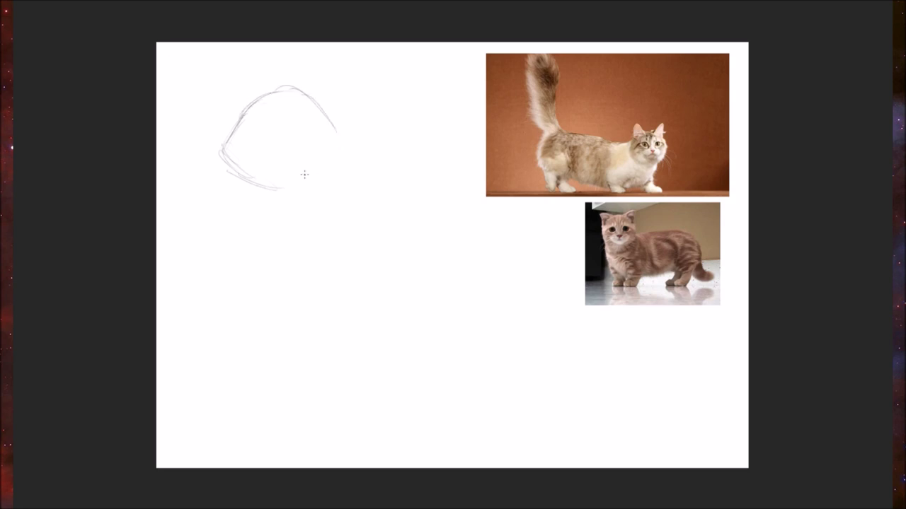
{"action": "mouse_move", "coordinate": [293, 186]}
{"action": "left_mouse_down"}
{"action": "mouse_move", "coordinate": [336, 155]}
{"action": "mouse_move", "coordinate": [331, 172]}
{"action": "left_mouse_up"}
{"action": "mouse_move", "coordinate": [314, 103]}
{"action": "left_mouse_down"}
{"action": "mouse_move", "coordinate": [342, 145]}
{"action": "mouse_move", "coordinate": [319, 181]}
{"action": "left_mouse_up"}
{"action": "mouse_move", "coordinate": [322, 119]}
{"action": "left_mouse_down"}
{"action": "mouse_move", "coordinate": [282, 93]}
{"action": "mouse_move", "coordinate": [262, 102]}
{"action": "mouse_move", "coordinate": [267, 94]}
{"action": "mouse_move", "coordinate": [298, 92]}
{"action": "mouse_move", "coordinate": [236, 129]}
{"action": "left_mouse_up"}
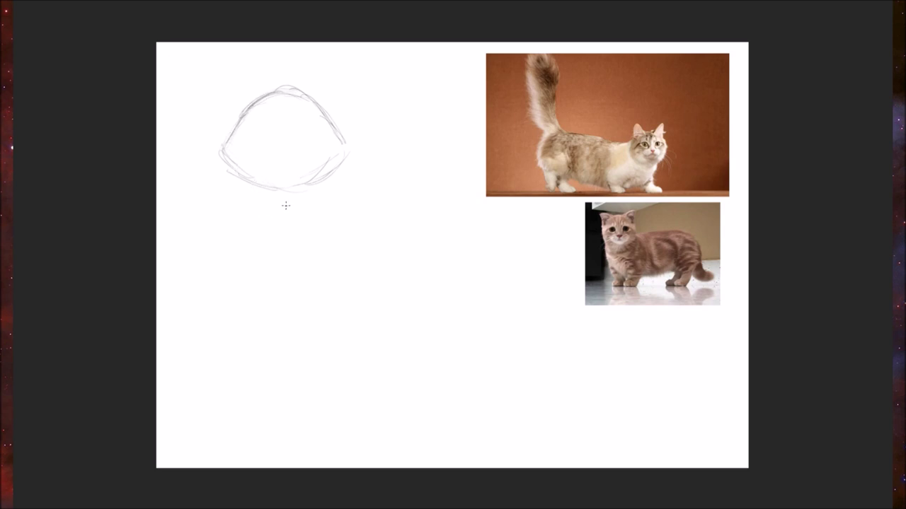
Sketch a rounded, egg-shaped chest directly beneath the head
{"action": "left_click_drag", "start_coordinate": [249, 227], "coordinate": [309, 203]}
{"action": "left_click_drag", "start_coordinate": [286, 205], "coordinate": [253, 246]}
{"action": "left_click_drag", "start_coordinate": [291, 198], "coordinate": [317, 201]}
{"action": "left_click_drag", "start_coordinate": [300, 197], "coordinate": [331, 217]}
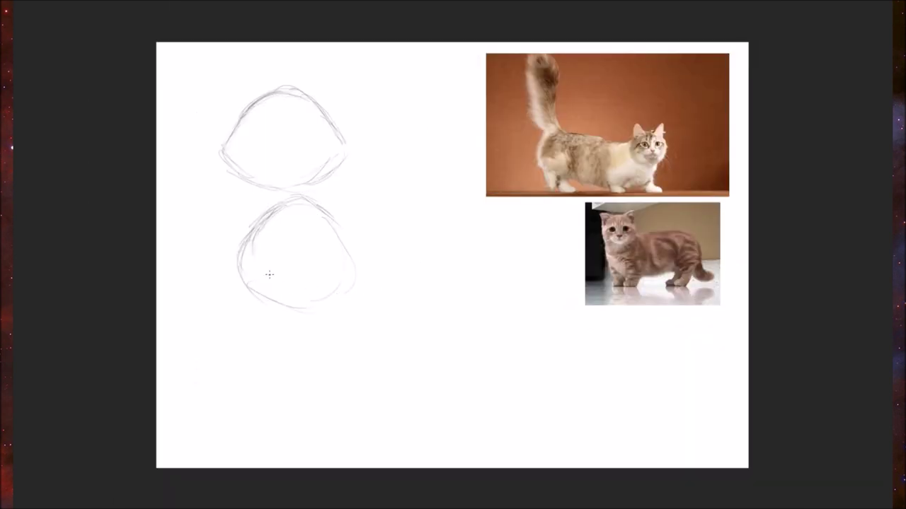
Extend the torso downward with a longer rounded belly and hip shape overlapping the chest
{"action": "mouse_move", "coordinate": [248, 250]}
{"action": "left_mouse_down"}
{"action": "mouse_move", "coordinate": [241, 263]}
{"action": "mouse_move", "coordinate": [253, 318]}
{"action": "left_mouse_up"}
{"action": "left_click_drag", "start_coordinate": [272, 208], "coordinate": [248, 287]}
{"action": "mouse_move", "coordinate": [255, 237]}
{"action": "left_mouse_down"}
{"action": "mouse_move", "coordinate": [250, 286]}
{"action": "mouse_move", "coordinate": [317, 362]}
{"action": "mouse_move", "coordinate": [329, 229]}
{"action": "mouse_move", "coordinate": [277, 347]}
{"action": "mouse_move", "coordinate": [335, 360]}
{"action": "left_mouse_up"}
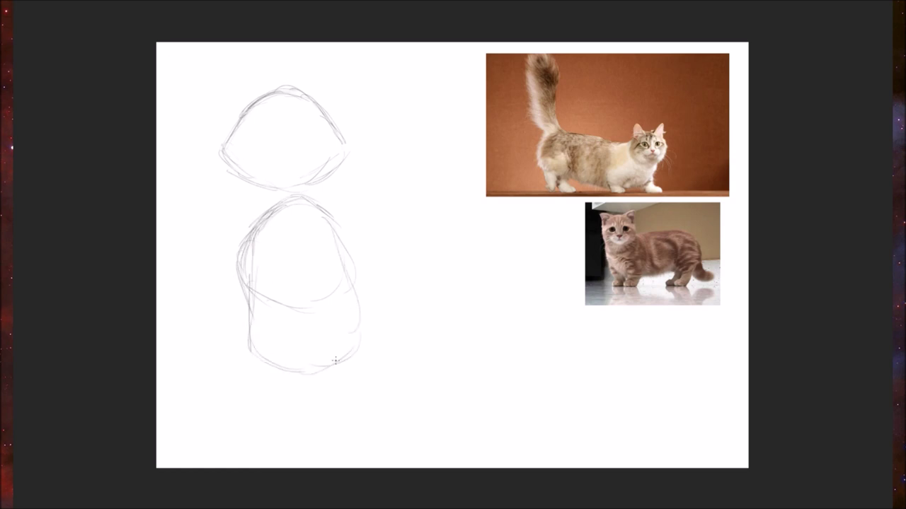
{"action": "left_click_drag", "start_coordinate": [329, 230], "coordinate": [359, 354]}
{"action": "left_click_drag", "start_coordinate": [353, 280], "coordinate": [354, 322]}
Scale the head-and-torso sketch down slightly and apply the transformation
{"action": "key", "text": "ctrl+t"}
{"action": "left_click_drag", "start_coordinate": [361, 374], "coordinate": [347, 337]}
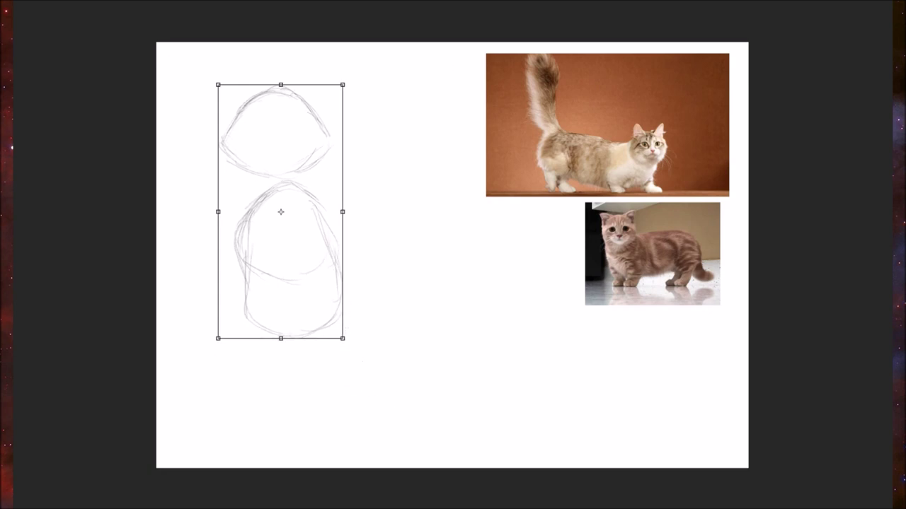
{"action": "key", "text": "Return"}
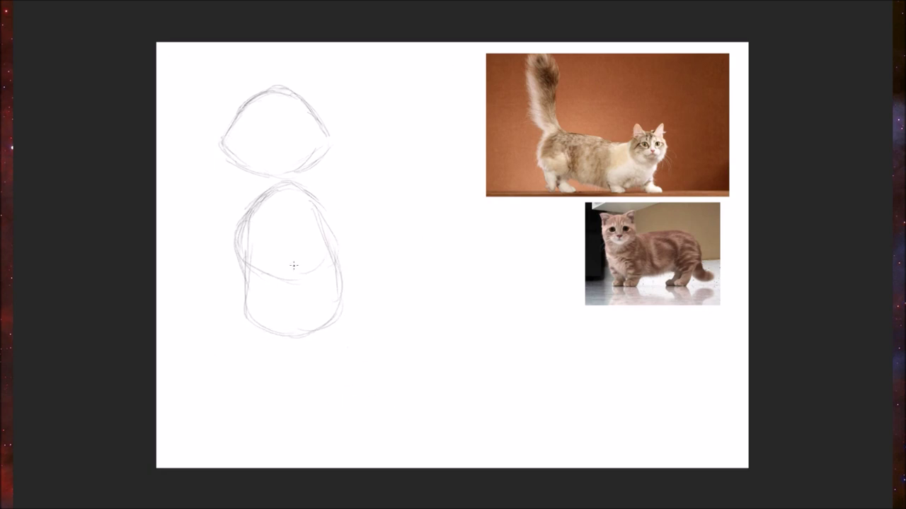
Sketch sloping shoulder and upper-arm lines on both sides of the chest
{"action": "left_click_drag", "start_coordinate": [254, 201], "coordinate": [210, 251]}
{"action": "left_click_drag", "start_coordinate": [300, 187], "coordinate": [344, 220]}
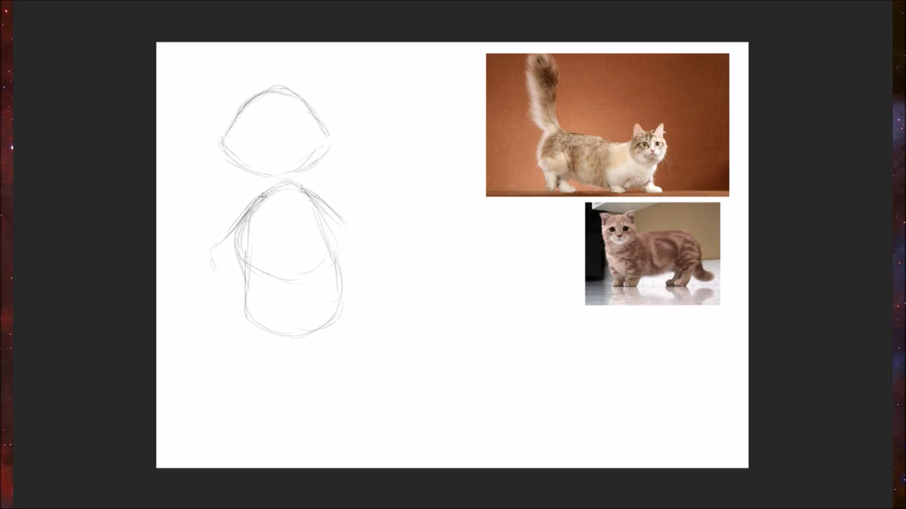
{"action": "mouse_move", "coordinate": [262, 200]}
{"action": "left_mouse_down"}
{"action": "mouse_move", "coordinate": [227, 242]}
{"action": "mouse_move", "coordinate": [348, 226]}
{"action": "mouse_move", "coordinate": [358, 234]}
{"action": "left_mouse_up"}
{"action": "left_click_drag", "start_coordinate": [256, 213], "coordinate": [228, 249]}
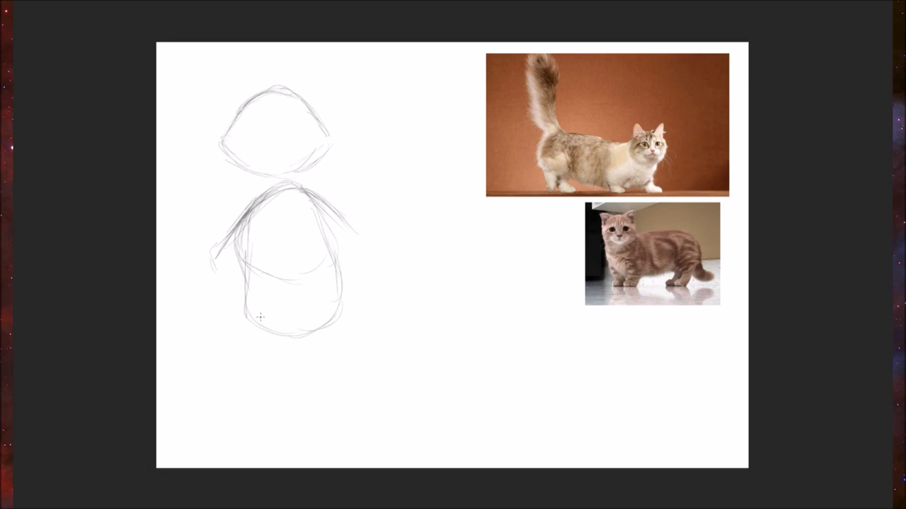
Rough in the outer contours of both legs and the inner thigh line of the first leg
{"action": "left_click_drag", "start_coordinate": [244, 283], "coordinate": [231, 332]}
{"action": "left_click_drag", "start_coordinate": [300, 322], "coordinate": [271, 381]}
{"action": "left_click_drag", "start_coordinate": [338, 272], "coordinate": [358, 337]}
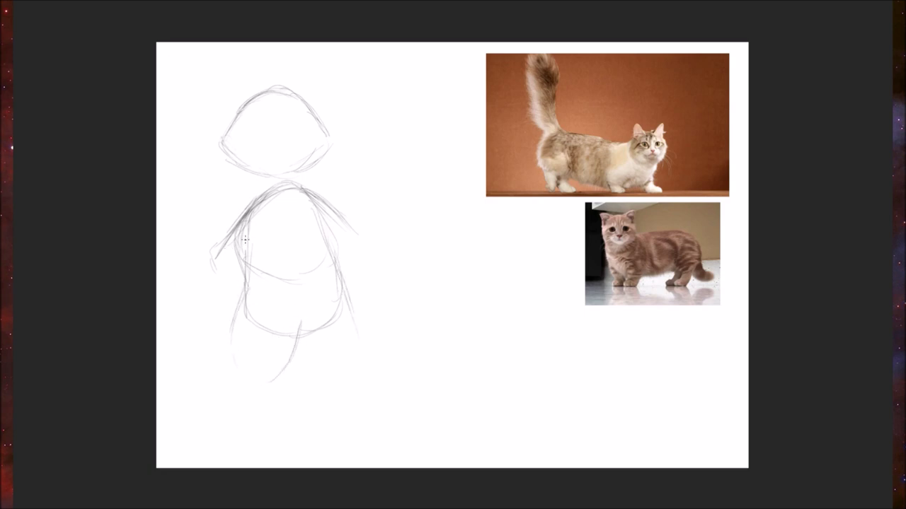
{"action": "left_click_drag", "start_coordinate": [246, 247], "coordinate": [231, 335]}
{"action": "left_click_drag", "start_coordinate": [340, 281], "coordinate": [349, 311]}
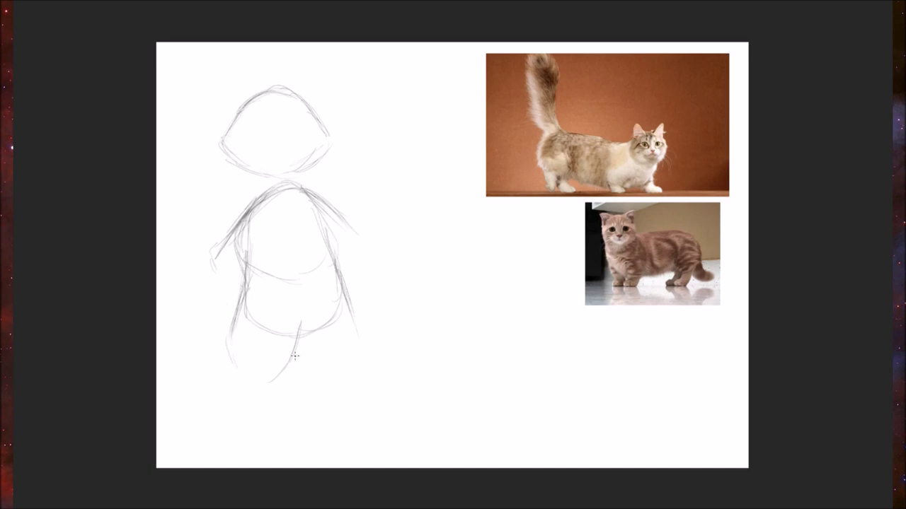
{"action": "mouse_move", "coordinate": [303, 315]}
{"action": "left_mouse_down"}
{"action": "mouse_move", "coordinate": [297, 357]}
{"action": "mouse_move", "coordinate": [269, 386]}
{"action": "left_mouse_up"}
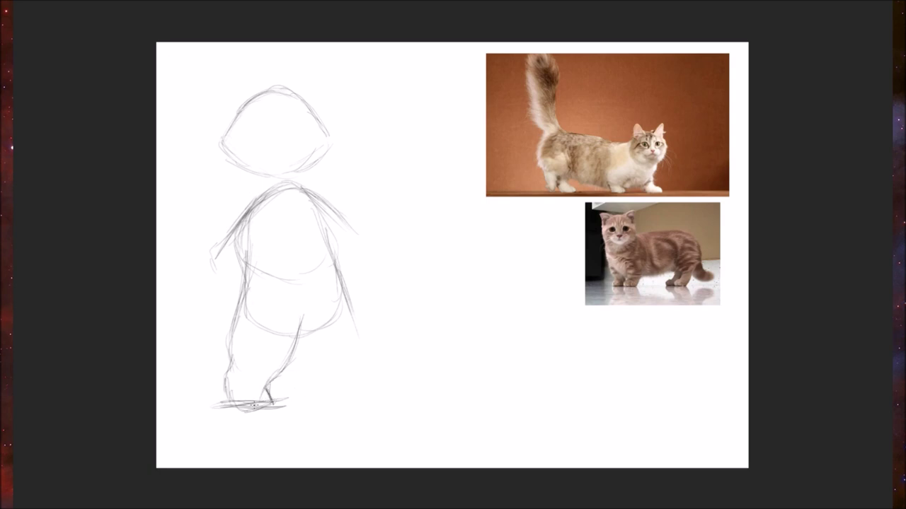
Draw straight ground lines beneath the feet and sketch the hips and the second leg standing on them
{"action": "left_click_drag", "start_coordinate": [216, 409], "coordinate": [396, 410]}
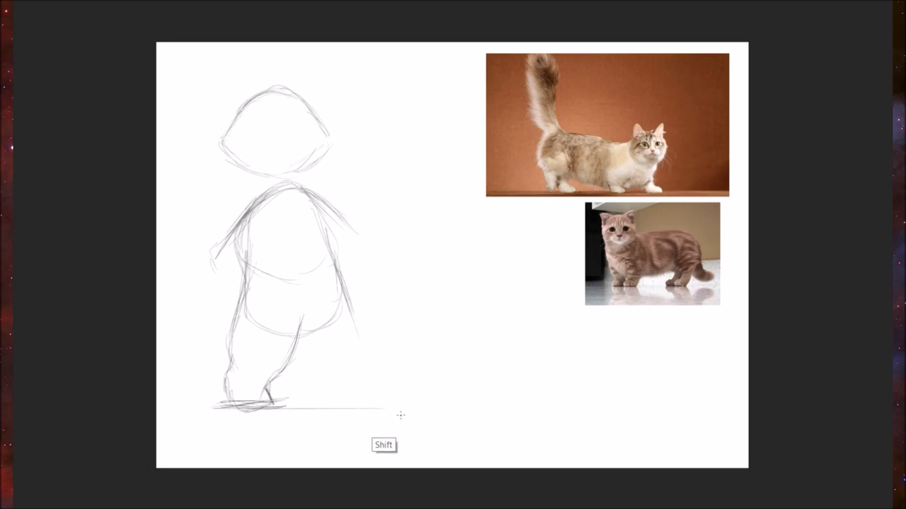
{"action": "left_click_drag", "start_coordinate": [196, 415], "coordinate": [400, 415]}
{"action": "left_click_drag", "start_coordinate": [245, 307], "coordinate": [348, 306]}
{"action": "left_click_drag", "start_coordinate": [342, 287], "coordinate": [358, 371]}
{"action": "left_click_drag", "start_coordinate": [304, 340], "coordinate": [312, 410]}
{"action": "left_click_drag", "start_coordinate": [306, 370], "coordinate": [360, 369]}
Sketch the neck, shoulders and lowered arm with its paw, and clear the first rough of the other arm
{"action": "mouse_move", "coordinate": [212, 266]}
{"action": "left_mouse_down"}
{"action": "mouse_move", "coordinate": [182, 293]}
{"action": "mouse_move", "coordinate": [215, 309]}
{"action": "left_mouse_up"}
{"action": "left_click_drag", "start_coordinate": [242, 278], "coordinate": [216, 303]}
{"action": "left_click_drag", "start_coordinate": [213, 265], "coordinate": [242, 274]}
{"action": "left_click_drag", "start_coordinate": [261, 179], "coordinate": [244, 212]}
{"action": "mouse_move", "coordinate": [310, 170]}
{"action": "left_mouse_down"}
{"action": "mouse_move", "coordinate": [332, 212]}
{"action": "mouse_move", "coordinate": [346, 294]}
{"action": "left_mouse_up"}
{"action": "left_click_drag", "start_coordinate": [333, 211], "coordinate": [368, 283]}
{"action": "left_click_drag", "start_coordinate": [220, 255], "coordinate": [185, 305]}
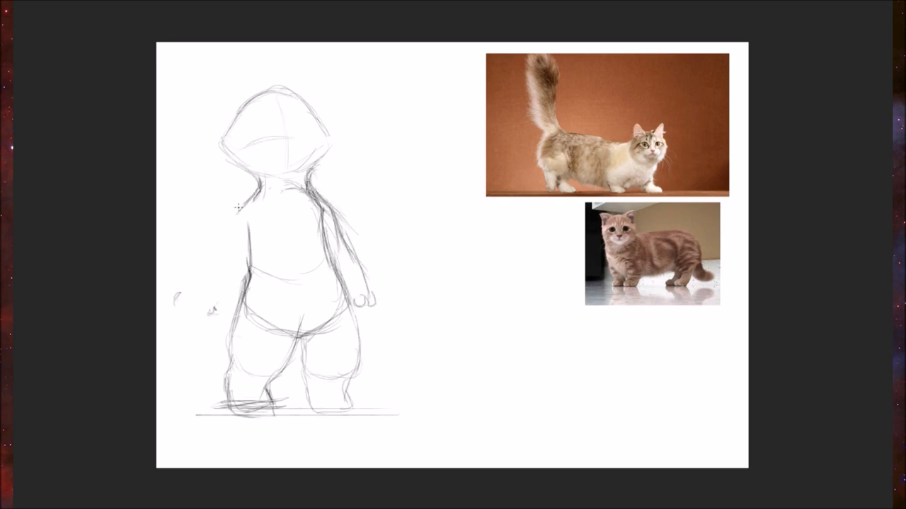
Redraw the other arm stretched outward from the shoulder, ending in an open paw with pads
{"action": "left_click_drag", "start_coordinate": [245, 205], "coordinate": [190, 267]}
{"action": "left_click_drag", "start_coordinate": [167, 273], "coordinate": [189, 288]}
{"action": "left_click_drag", "start_coordinate": [181, 293], "coordinate": [244, 266]}
Darken the contours of both lower legs and the side of the torso beneath the outstretched arm
{"action": "left_click_drag", "start_coordinate": [228, 367], "coordinate": [273, 409]}
{"action": "mouse_move", "coordinate": [310, 341]}
{"action": "left_mouse_down"}
{"action": "mouse_move", "coordinate": [304, 386]}
{"action": "mouse_move", "coordinate": [352, 409]}
{"action": "left_mouse_up"}
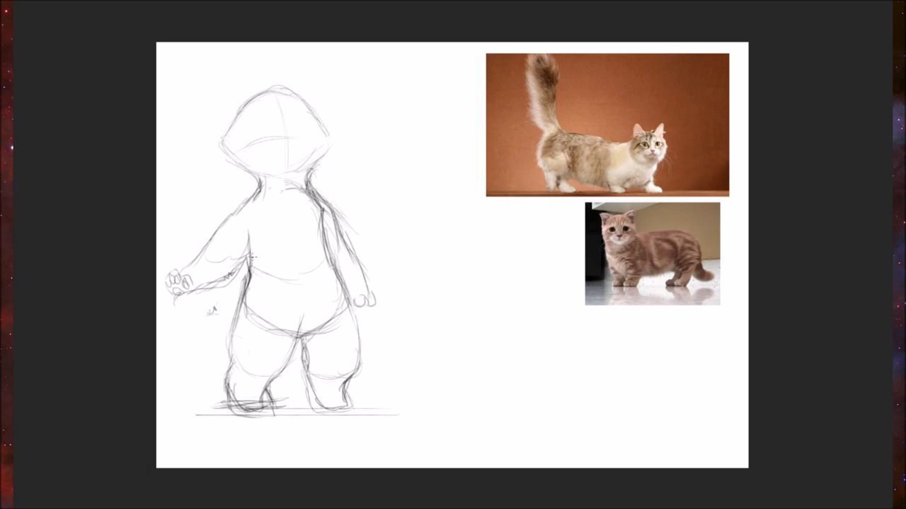
{"action": "left_click_drag", "start_coordinate": [247, 233], "coordinate": [246, 283]}
{"action": "left_click_drag", "start_coordinate": [227, 351], "coordinate": [230, 382]}
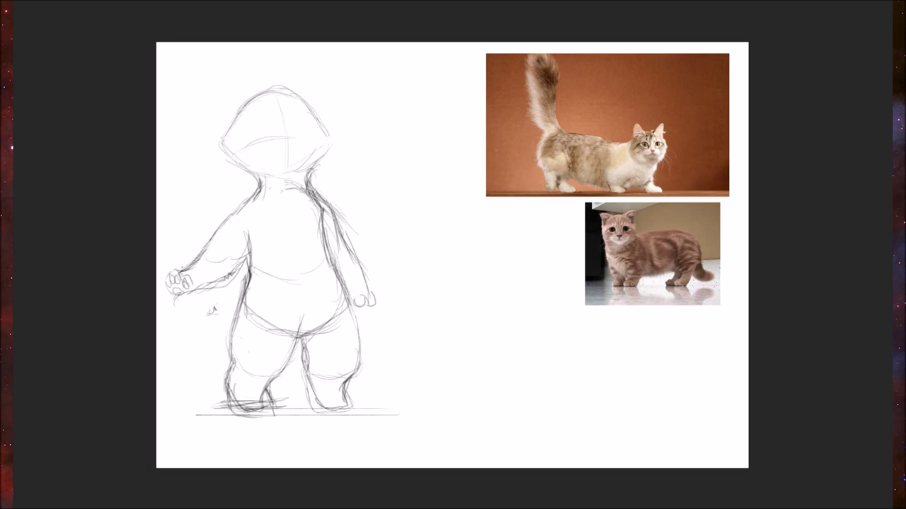
Strengthen the outlines of the shoulders, the outstretched arm's underside and the lowered arm
{"action": "mouse_move", "coordinate": [194, 288]}
{"action": "left_mouse_down"}
{"action": "mouse_move", "coordinate": [228, 281]}
{"action": "mouse_move", "coordinate": [252, 257]}
{"action": "left_mouse_up"}
{"action": "left_click_drag", "start_coordinate": [260, 188], "coordinate": [223, 223]}
{"action": "left_click_drag", "start_coordinate": [310, 185], "coordinate": [347, 245]}
{"action": "left_click_drag", "start_coordinate": [338, 215], "coordinate": [354, 250]}
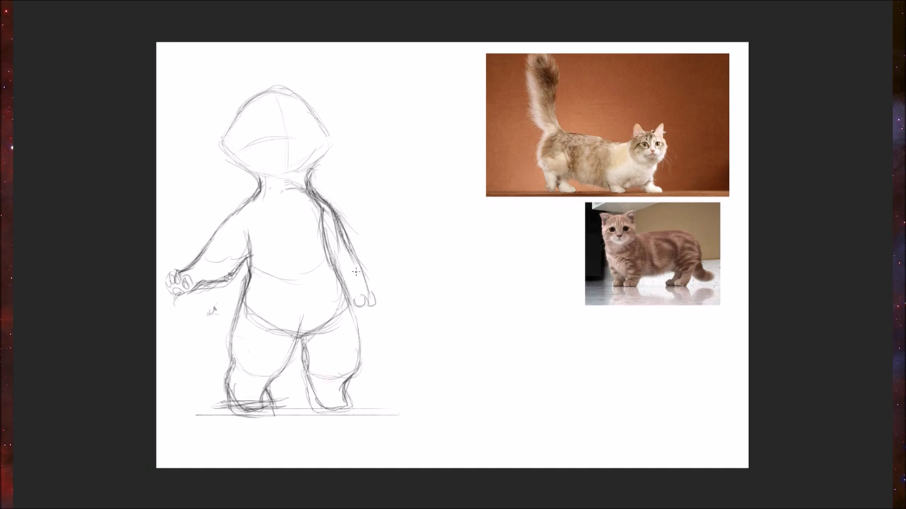
{"action": "mouse_move", "coordinate": [330, 180]}
{"action": "left_mouse_down"}
{"action": "mouse_move", "coordinate": [314, 193]}
{"action": "mouse_move", "coordinate": [324, 192]}
{"action": "left_mouse_up"}
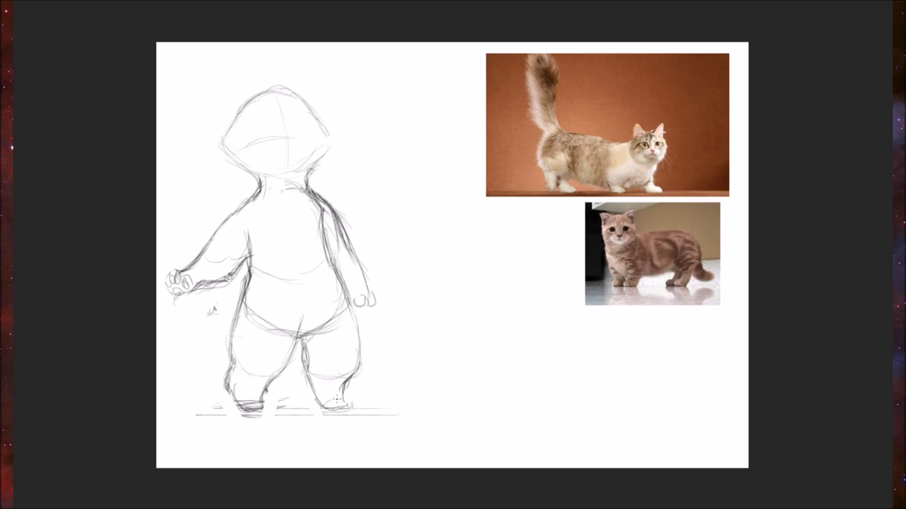
Define rounded toes on the feet and reinforce the inner thigh, neck and torso side
{"action": "left_click_drag", "start_coordinate": [336, 400], "coordinate": [347, 401]}
{"action": "mouse_move", "coordinate": [302, 340]}
{"action": "left_mouse_down"}
{"action": "mouse_move", "coordinate": [305, 365]}
{"action": "mouse_move", "coordinate": [305, 352]}
{"action": "left_mouse_up"}
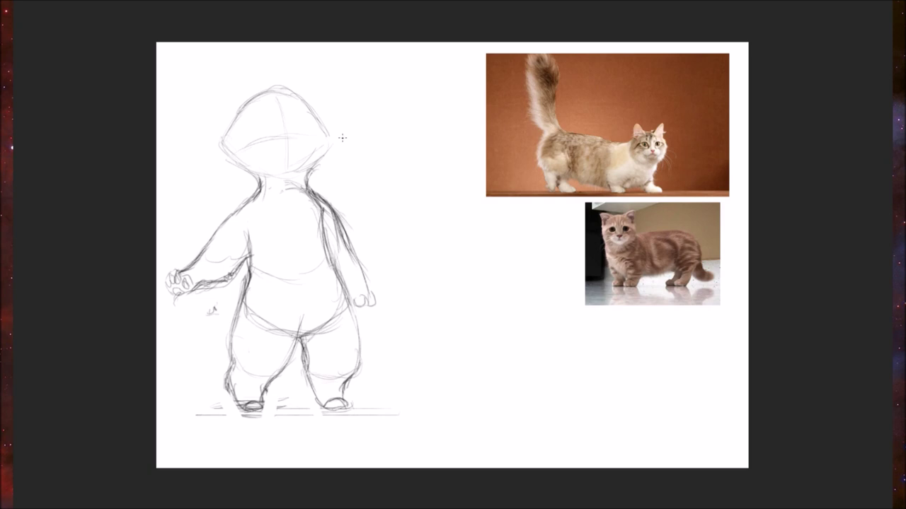
{"action": "left_click_drag", "start_coordinate": [300, 167], "coordinate": [318, 203]}
{"action": "left_click_drag", "start_coordinate": [244, 231], "coordinate": [249, 287]}
{"action": "left_click_drag", "start_coordinate": [255, 253], "coordinate": [231, 343]}
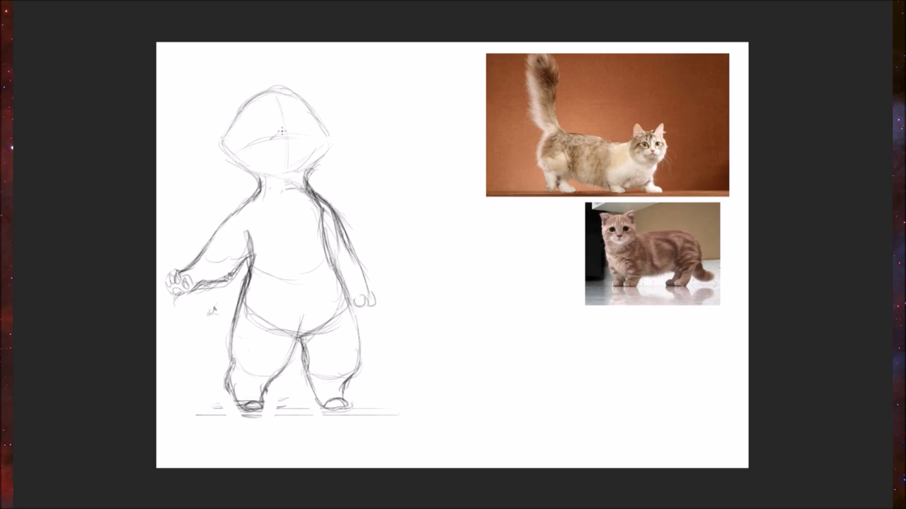
Sketch a rounded muzzle with nose-bridge lines on the face and sharpen both cheek corners
{"action": "mouse_move", "coordinate": [296, 136]}
{"action": "left_mouse_down"}
{"action": "mouse_move", "coordinate": [263, 148]}
{"action": "mouse_move", "coordinate": [265, 164]}
{"action": "mouse_move", "coordinate": [282, 173]}
{"action": "mouse_move", "coordinate": [265, 161]}
{"action": "mouse_move", "coordinate": [288, 173]}
{"action": "left_mouse_up"}
{"action": "left_click_drag", "start_coordinate": [293, 133], "coordinate": [307, 161]}
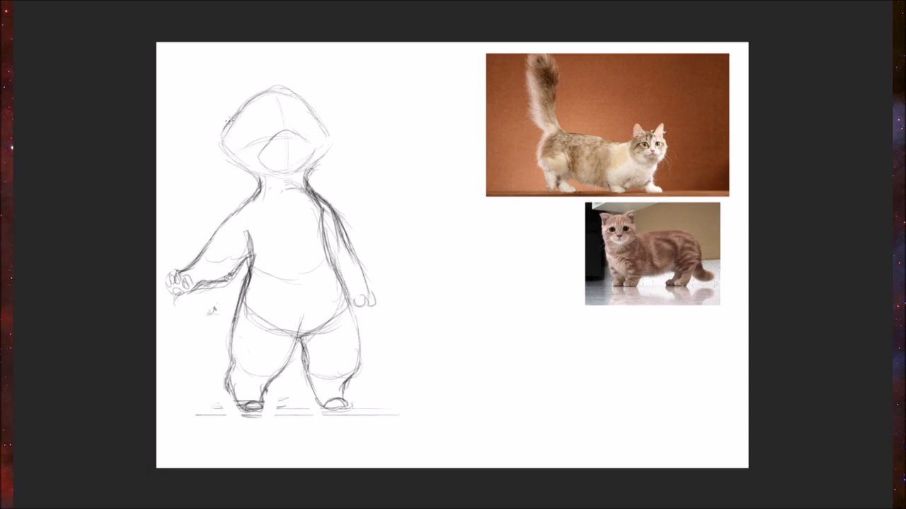
{"action": "left_click_drag", "start_coordinate": [228, 133], "coordinate": [262, 176]}
{"action": "left_click_drag", "start_coordinate": [319, 121], "coordinate": [332, 150]}
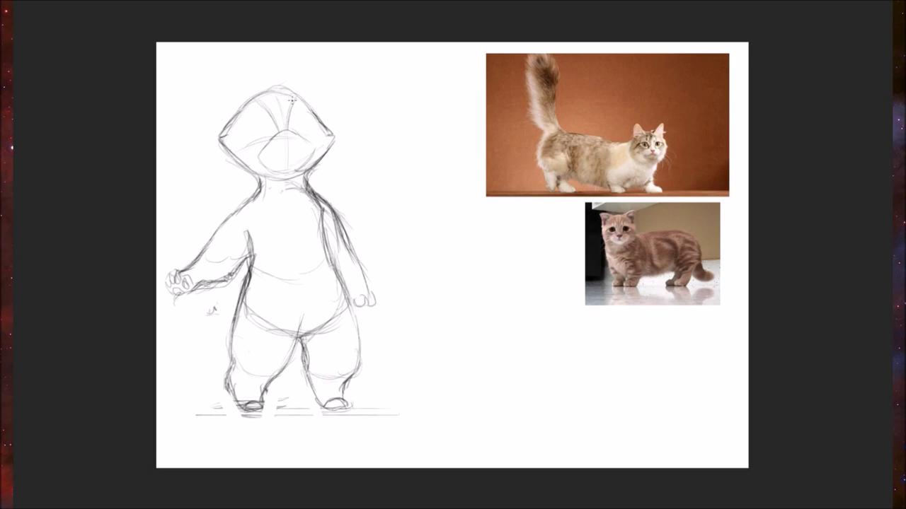
Sketch two large pointed ears on the head and darken the ear above the outstretched arm
{"action": "mouse_move", "coordinate": [301, 93]}
{"action": "left_mouse_down"}
{"action": "mouse_move", "coordinate": [322, 77]}
{"action": "mouse_move", "coordinate": [337, 87]}
{"action": "mouse_move", "coordinate": [329, 71]}
{"action": "mouse_move", "coordinate": [348, 91]}
{"action": "mouse_move", "coordinate": [333, 136]}
{"action": "left_mouse_up"}
{"action": "mouse_move", "coordinate": [266, 104]}
{"action": "left_mouse_down"}
{"action": "mouse_move", "coordinate": [250, 77]}
{"action": "mouse_move", "coordinate": [218, 61]}
{"action": "mouse_move", "coordinate": [220, 131]}
{"action": "left_mouse_up"}
{"action": "left_click_drag", "start_coordinate": [216, 95], "coordinate": [220, 132]}
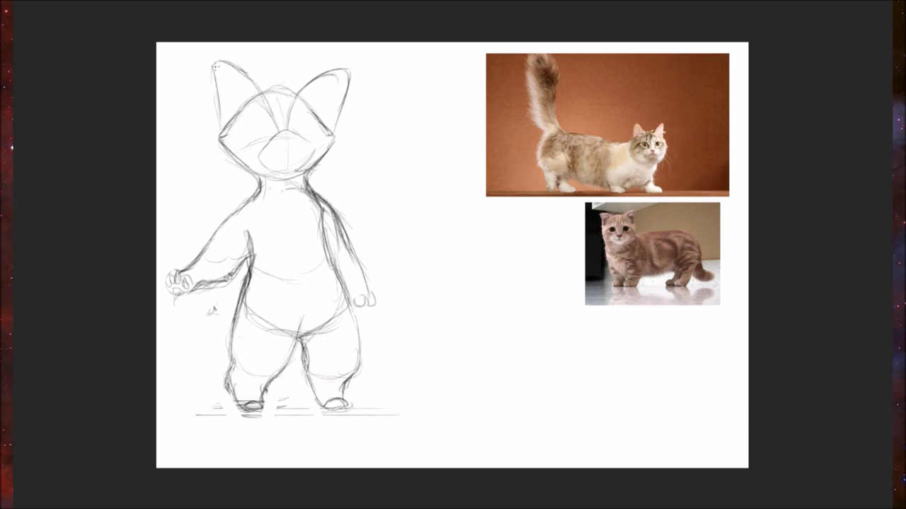
{"action": "left_click_drag", "start_coordinate": [213, 69], "coordinate": [261, 89]}
{"action": "left_click_drag", "start_coordinate": [270, 107], "coordinate": [214, 63]}
{"action": "mouse_move", "coordinate": [253, 82]}
{"action": "left_mouse_down"}
{"action": "mouse_move", "coordinate": [211, 67]}
{"action": "mouse_move", "coordinate": [222, 131]}
{"action": "left_mouse_up"}
{"action": "mouse_move", "coordinate": [210, 68]}
{"action": "left_mouse_down"}
{"action": "mouse_move", "coordinate": [220, 127]}
{"action": "mouse_move", "coordinate": [249, 85]}
{"action": "left_mouse_up"}
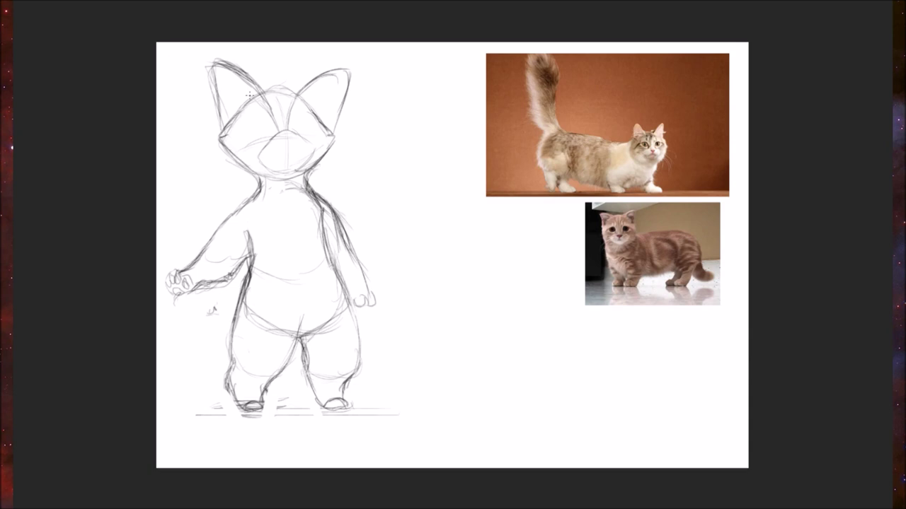
Define the brow lines across the face and sketch a small nose and smiling mouth on the muzzle
{"action": "left_click_drag", "start_coordinate": [298, 99], "coordinate": [309, 109]}
{"action": "mouse_move", "coordinate": [258, 94]}
{"action": "left_mouse_down"}
{"action": "mouse_move", "coordinate": [271, 110]}
{"action": "mouse_move", "coordinate": [234, 137]}
{"action": "mouse_move", "coordinate": [326, 135]}
{"action": "left_mouse_up"}
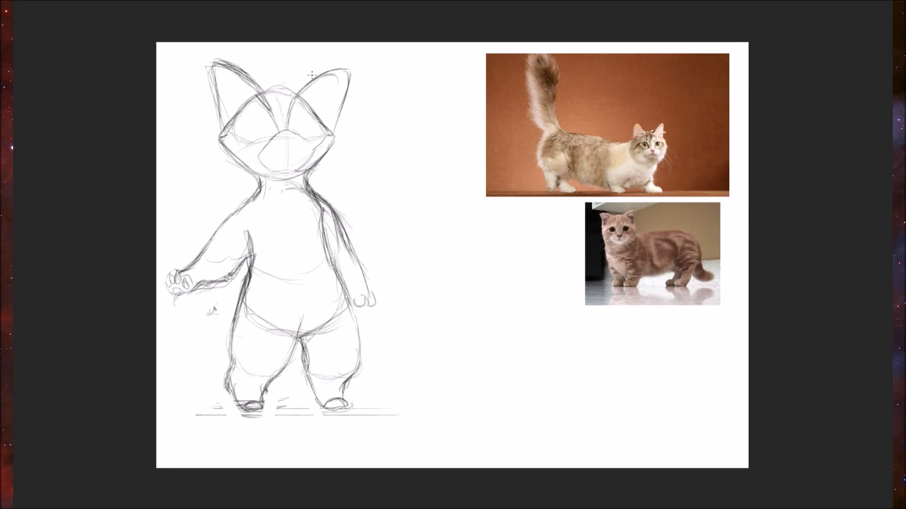
{"action": "mouse_move", "coordinate": [277, 136]}
{"action": "left_mouse_down"}
{"action": "mouse_move", "coordinate": [291, 133]}
{"action": "mouse_move", "coordinate": [275, 148]}
{"action": "mouse_move", "coordinate": [286, 150]}
{"action": "mouse_move", "coordinate": [267, 149]}
{"action": "mouse_move", "coordinate": [298, 150]}
{"action": "mouse_move", "coordinate": [305, 138]}
{"action": "left_mouse_up"}
{"action": "key", "text": "ctrl+z"}
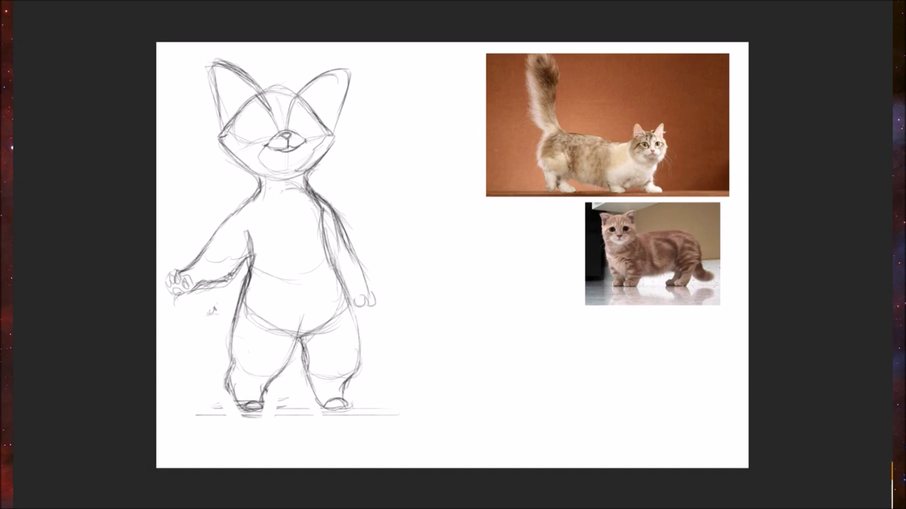
Reinforce the cheeks, jaw and neck, and add large eyes with a dark brow stripe above one of them
{"action": "mouse_move", "coordinate": [220, 138]}
{"action": "left_mouse_down"}
{"action": "mouse_move", "coordinate": [245, 169]}
{"action": "mouse_move", "coordinate": [269, 179]}
{"action": "mouse_move", "coordinate": [250, 199]}
{"action": "left_mouse_up"}
{"action": "mouse_move", "coordinate": [303, 176]}
{"action": "left_mouse_down"}
{"action": "mouse_move", "coordinate": [314, 194]}
{"action": "mouse_move", "coordinate": [262, 190]}
{"action": "mouse_move", "coordinate": [245, 205]}
{"action": "left_mouse_up"}
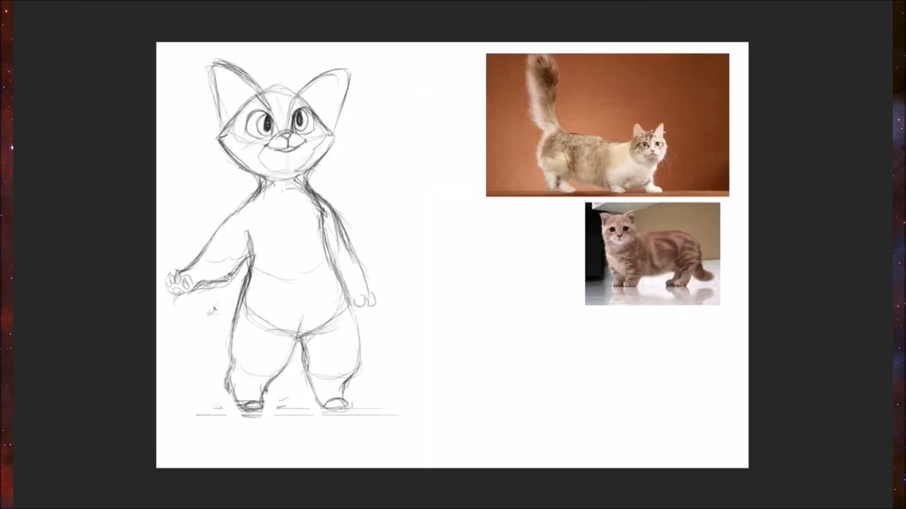
{"action": "mouse_move", "coordinate": [269, 116]}
{"action": "left_mouse_down"}
{"action": "mouse_move", "coordinate": [267, 126]}
{"action": "mouse_move", "coordinate": [252, 113]}
{"action": "mouse_move", "coordinate": [271, 121]}
{"action": "mouse_move", "coordinate": [269, 103]}
{"action": "mouse_move", "coordinate": [251, 96]}
{"action": "left_mouse_up"}
{"action": "left_click_drag", "start_coordinate": [244, 108], "coordinate": [238, 112]}
{"action": "mouse_move", "coordinate": [259, 92]}
{"action": "left_mouse_down"}
{"action": "mouse_move", "coordinate": [233, 123]}
{"action": "mouse_move", "coordinate": [238, 133]}
{"action": "left_mouse_up"}
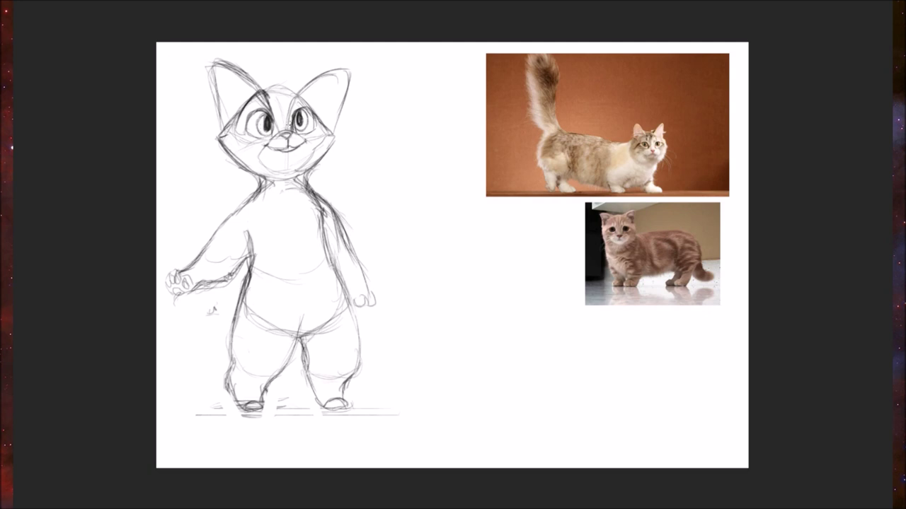
Add the second brow stripe and strengthen the crown, the eye contours and the first ear's outline
{"action": "left_click_drag", "start_coordinate": [290, 111], "coordinate": [293, 124]}
{"action": "mouse_move", "coordinate": [290, 87]}
{"action": "left_mouse_down"}
{"action": "mouse_move", "coordinate": [295, 118]}
{"action": "mouse_move", "coordinate": [263, 89]}
{"action": "mouse_move", "coordinate": [283, 82]}
{"action": "left_mouse_up"}
{"action": "mouse_move", "coordinate": [245, 126]}
{"action": "left_mouse_down"}
{"action": "mouse_move", "coordinate": [275, 110]}
{"action": "mouse_move", "coordinate": [313, 126]}
{"action": "mouse_move", "coordinate": [256, 117]}
{"action": "mouse_move", "coordinate": [260, 132]}
{"action": "left_mouse_up"}
{"action": "mouse_move", "coordinate": [268, 91]}
{"action": "left_mouse_down"}
{"action": "mouse_move", "coordinate": [228, 84]}
{"action": "mouse_move", "coordinate": [222, 56]}
{"action": "mouse_move", "coordinate": [214, 61]}
{"action": "mouse_move", "coordinate": [219, 115]}
{"action": "left_mouse_up"}
{"action": "left_click_drag", "start_coordinate": [217, 82], "coordinate": [225, 130]}
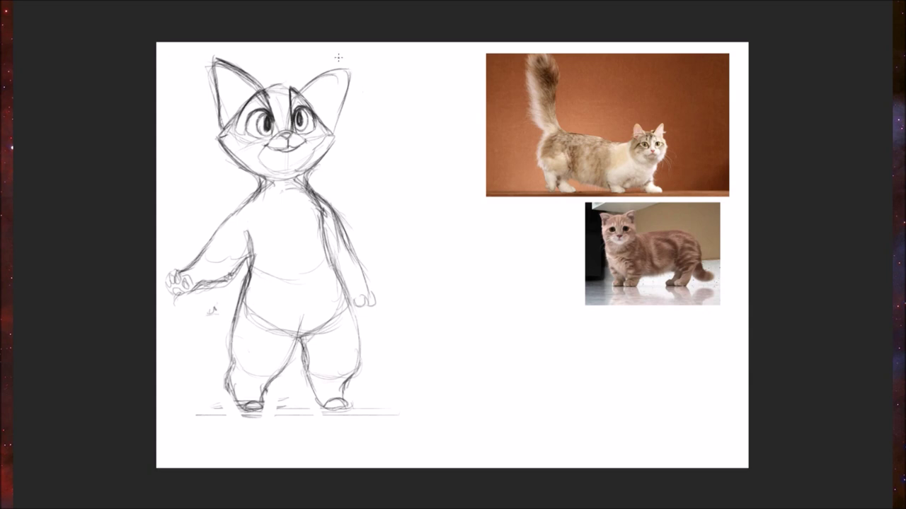
Darken both ear outlines and add a small fur tuft on top of the head
{"action": "mouse_move", "coordinate": [266, 90]}
{"action": "left_mouse_down"}
{"action": "mouse_move", "coordinate": [350, 68]}
{"action": "mouse_move", "coordinate": [337, 144]}
{"action": "left_mouse_up"}
{"action": "mouse_move", "coordinate": [303, 94]}
{"action": "left_mouse_down"}
{"action": "mouse_move", "coordinate": [315, 106]}
{"action": "mouse_move", "coordinate": [343, 72]}
{"action": "mouse_move", "coordinate": [338, 97]}
{"action": "left_mouse_up"}
{"action": "left_click_drag", "start_coordinate": [350, 73], "coordinate": [329, 129]}
{"action": "mouse_move", "coordinate": [252, 97]}
{"action": "left_mouse_down"}
{"action": "mouse_move", "coordinate": [217, 60]}
{"action": "mouse_move", "coordinate": [223, 106]}
{"action": "left_mouse_up"}
{"action": "left_click_drag", "start_coordinate": [216, 68], "coordinate": [228, 117]}
{"action": "left_click_drag", "start_coordinate": [221, 101], "coordinate": [231, 121]}
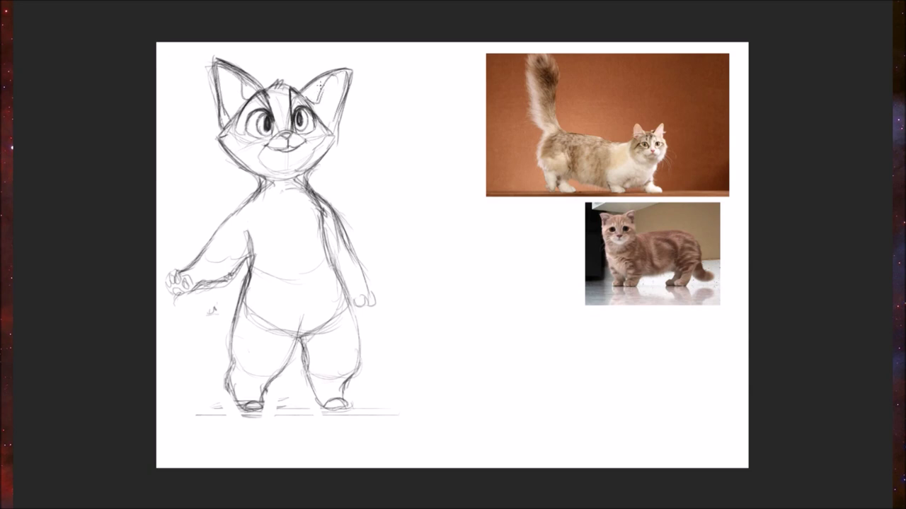
Draw curved inner-ear contours inside both ears
{"action": "mouse_move", "coordinate": [318, 101]}
{"action": "left_mouse_down"}
{"action": "mouse_move", "coordinate": [330, 77]}
{"action": "mouse_move", "coordinate": [317, 104]}
{"action": "left_mouse_up"}
{"action": "left_click_drag", "start_coordinate": [224, 115], "coordinate": [235, 81]}
{"action": "left_click_drag", "start_coordinate": [244, 96], "coordinate": [236, 81]}
{"action": "left_click_drag", "start_coordinate": [336, 97], "coordinate": [315, 99]}
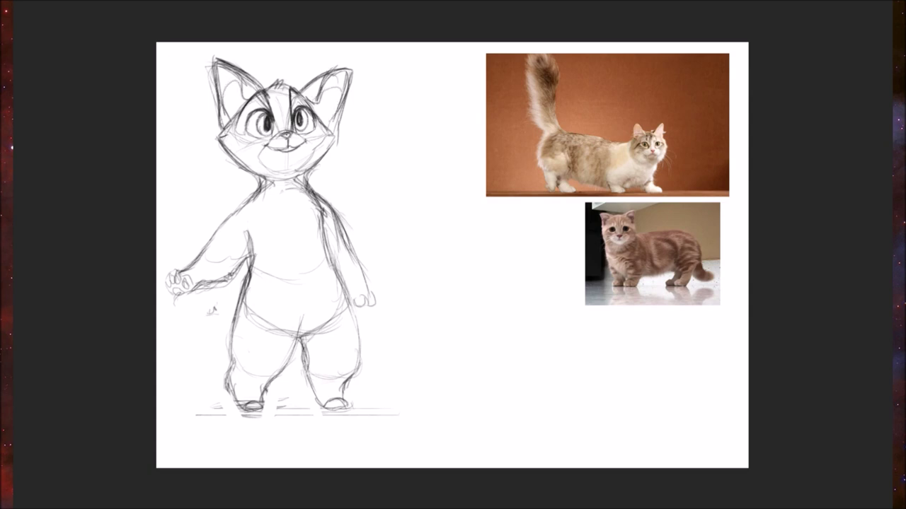
Darken the nose and refine the line and corner of the smiling mouth
{"action": "mouse_move", "coordinate": [283, 133]}
{"action": "left_mouse_down"}
{"action": "mouse_move", "coordinate": [290, 135]}
{"action": "mouse_move", "coordinate": [277, 150]}
{"action": "mouse_move", "coordinate": [288, 148]}
{"action": "left_mouse_up"}
{"action": "left_click", "coordinate": [274, 141]}
{"action": "left_click", "coordinate": [268, 144]}
{"action": "left_click", "coordinate": [271, 144]}
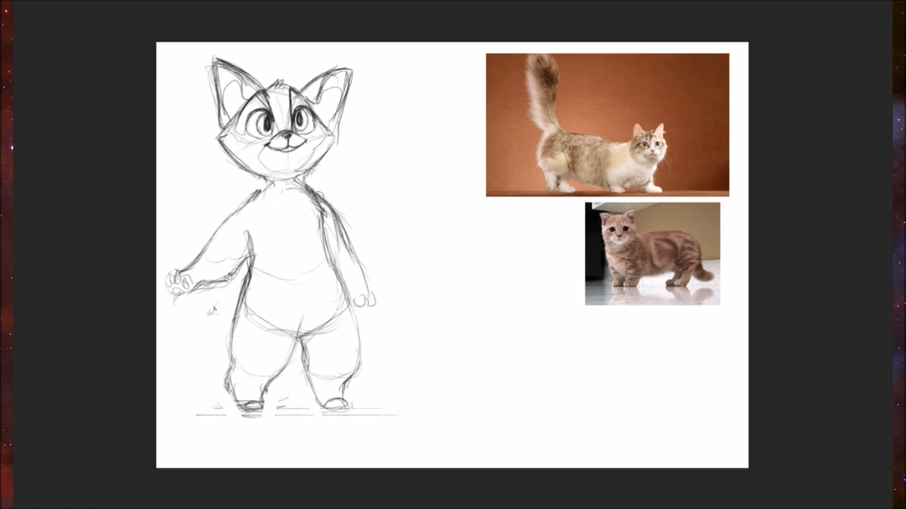
Refine the outstretched arm, its paw and the adjoining torso side, and clear the hip construction line
{"action": "left_click_drag", "start_coordinate": [270, 182], "coordinate": [198, 256]}
{"action": "left_click_drag", "start_coordinate": [171, 273], "coordinate": [189, 289]}
{"action": "left_click_drag", "start_coordinate": [245, 309], "coordinate": [290, 334]}
{"action": "mouse_move", "coordinate": [249, 259]}
{"action": "left_mouse_down"}
{"action": "mouse_move", "coordinate": [253, 236]}
{"action": "mouse_move", "coordinate": [244, 283]}
{"action": "left_mouse_up"}
Strengthen the opposite side of the body down to the thigh, add a chest line and refine the hip crease
{"action": "left_click_drag", "start_coordinate": [324, 213], "coordinate": [359, 361]}
{"action": "left_click_drag", "start_coordinate": [259, 241], "coordinate": [312, 239]}
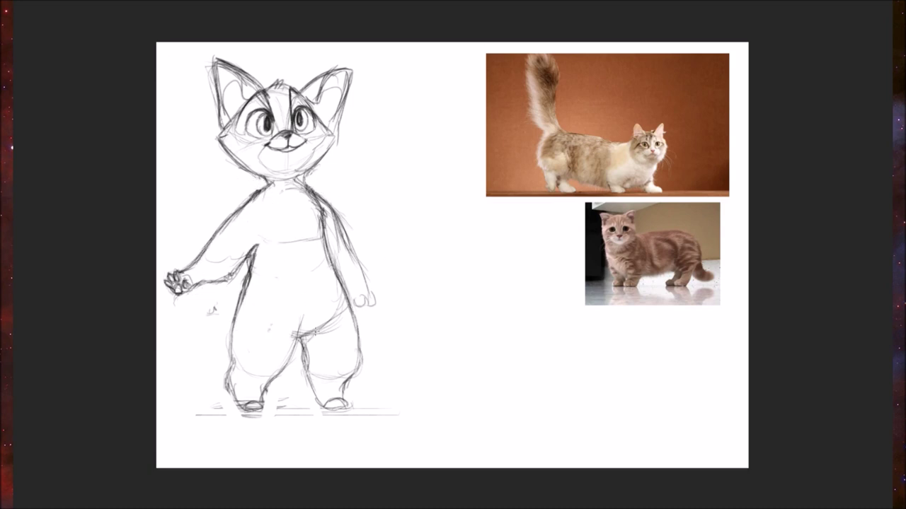
{"action": "left_click_drag", "start_coordinate": [318, 317], "coordinate": [347, 349]}
{"action": "left_click_drag", "start_coordinate": [343, 307], "coordinate": [340, 293]}
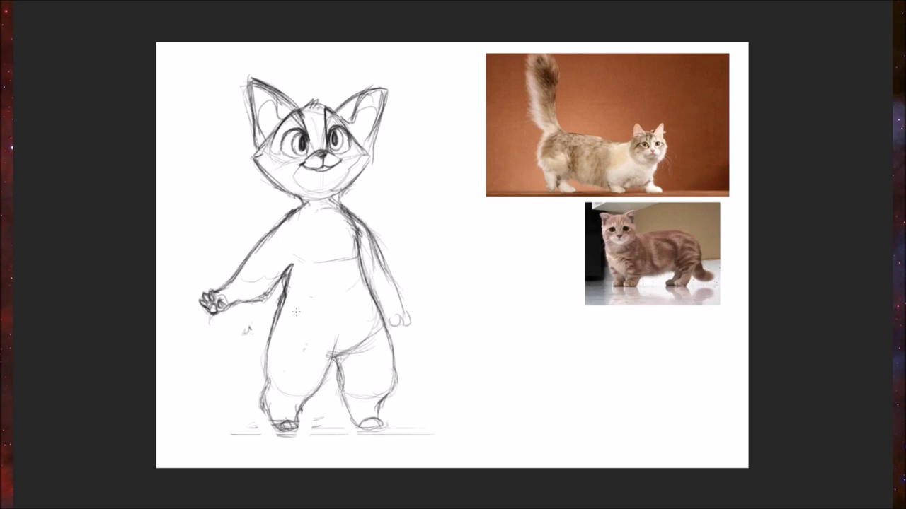
Sketch a large bushy tail curling up from the hip behind the outstretched arm and darken its outline
{"action": "mouse_move", "coordinate": [248, 254]}
{"action": "left_mouse_down"}
{"action": "mouse_move", "coordinate": [223, 171]}
{"action": "mouse_move", "coordinate": [201, 159]}
{"action": "mouse_move", "coordinate": [173, 164]}
{"action": "mouse_move", "coordinate": [163, 197]}
{"action": "mouse_move", "coordinate": [198, 293]}
{"action": "mouse_move", "coordinate": [243, 330]}
{"action": "mouse_move", "coordinate": [272, 337]}
{"action": "left_mouse_up"}
{"action": "left_click_drag", "start_coordinate": [256, 300], "coordinate": [274, 315]}
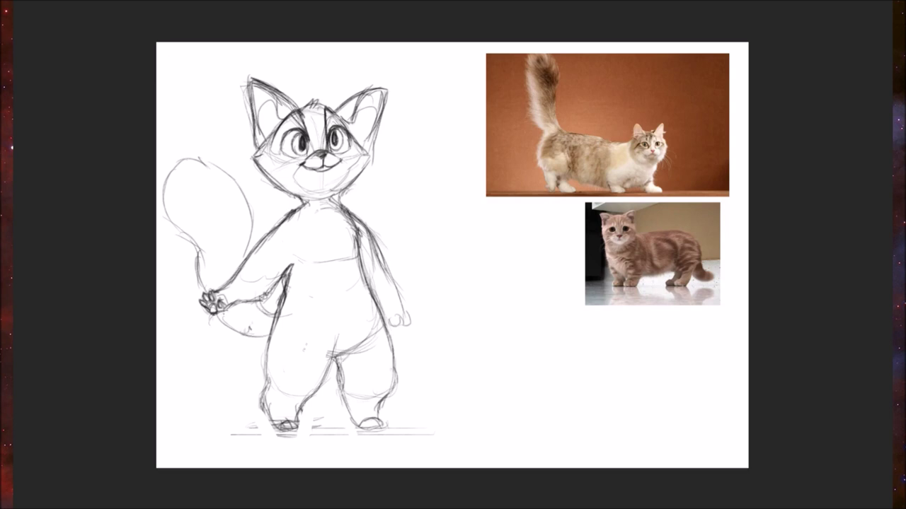
{"action": "left_click_drag", "start_coordinate": [218, 315], "coordinate": [275, 340]}
{"action": "left_click_drag", "start_coordinate": [245, 262], "coordinate": [253, 225]}
{"action": "left_click_drag", "start_coordinate": [241, 185], "coordinate": [207, 252]}
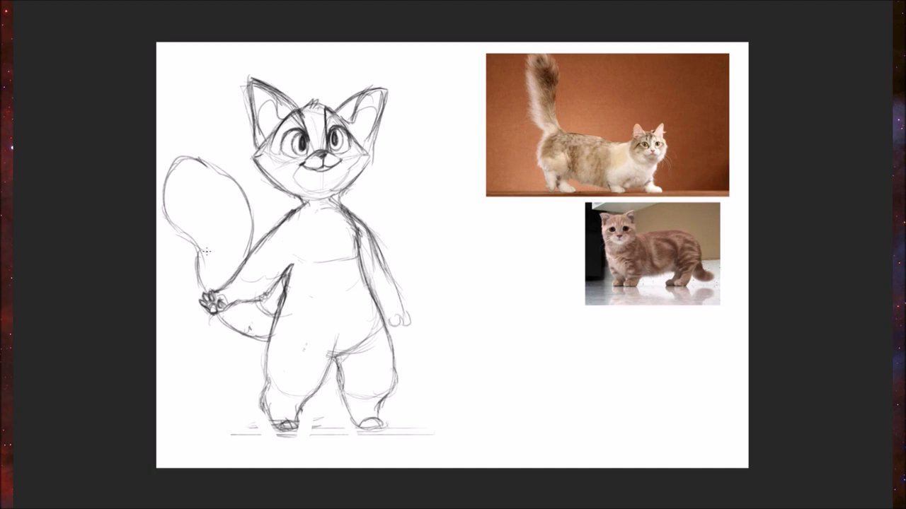
Erase the pointed tips of both ears and redraw them lower and more rounded
{"action": "key", "text": "e"}
{"action": "left_click_drag", "start_coordinate": [244, 80], "coordinate": [260, 85]}
{"action": "left_click_drag", "start_coordinate": [386, 101], "coordinate": [380, 86]}
{"action": "key", "text": "b"}
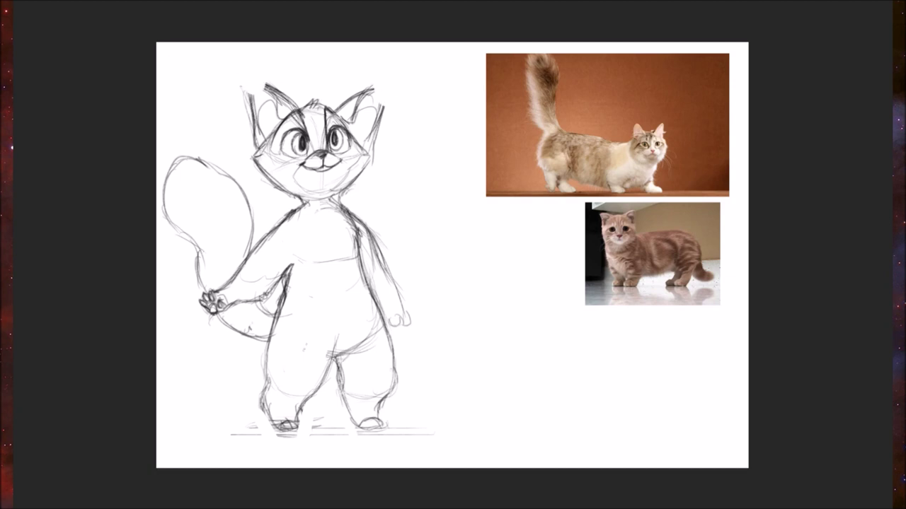
{"action": "mouse_move", "coordinate": [265, 86]}
{"action": "left_mouse_down"}
{"action": "mouse_move", "coordinate": [251, 100]}
{"action": "mouse_move", "coordinate": [254, 86]}
{"action": "mouse_move", "coordinate": [251, 108]}
{"action": "left_mouse_up"}
{"action": "left_click_drag", "start_coordinate": [380, 96], "coordinate": [384, 121]}
Strengthen the cheek and jaw contours and clear the construction lines around the lower face and neck
{"action": "mouse_move", "coordinate": [271, 140]}
{"action": "left_mouse_down"}
{"action": "mouse_move", "coordinate": [256, 157]}
{"action": "mouse_move", "coordinate": [288, 189]}
{"action": "left_mouse_up"}
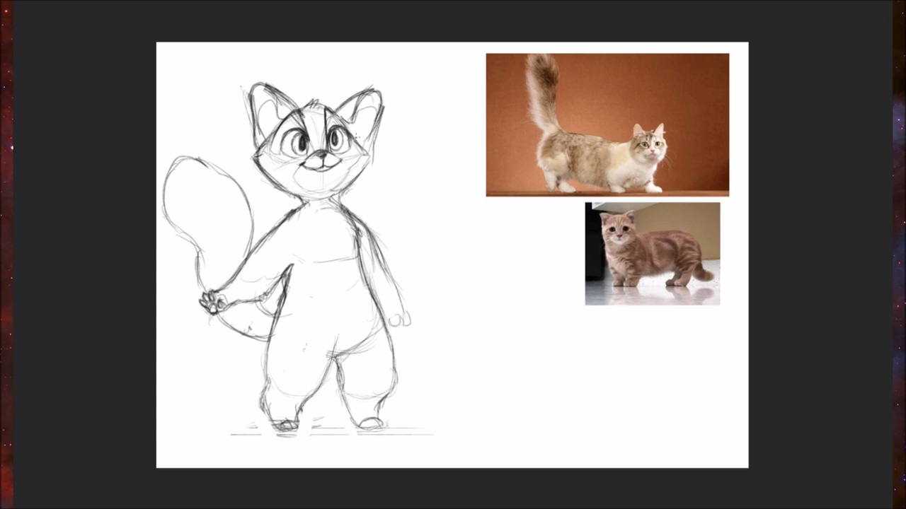
{"action": "mouse_move", "coordinate": [366, 131]}
{"action": "left_mouse_down"}
{"action": "mouse_move", "coordinate": [351, 156]}
{"action": "mouse_move", "coordinate": [354, 177]}
{"action": "left_mouse_up"}
{"action": "left_click_drag", "start_coordinate": [272, 135], "coordinate": [253, 165]}
{"action": "left_click_drag", "start_coordinate": [266, 133], "coordinate": [286, 154]}
{"action": "mouse_move", "coordinate": [338, 120]}
{"action": "left_mouse_down"}
{"action": "mouse_move", "coordinate": [357, 146]}
{"action": "mouse_move", "coordinate": [329, 156]}
{"action": "left_mouse_up"}
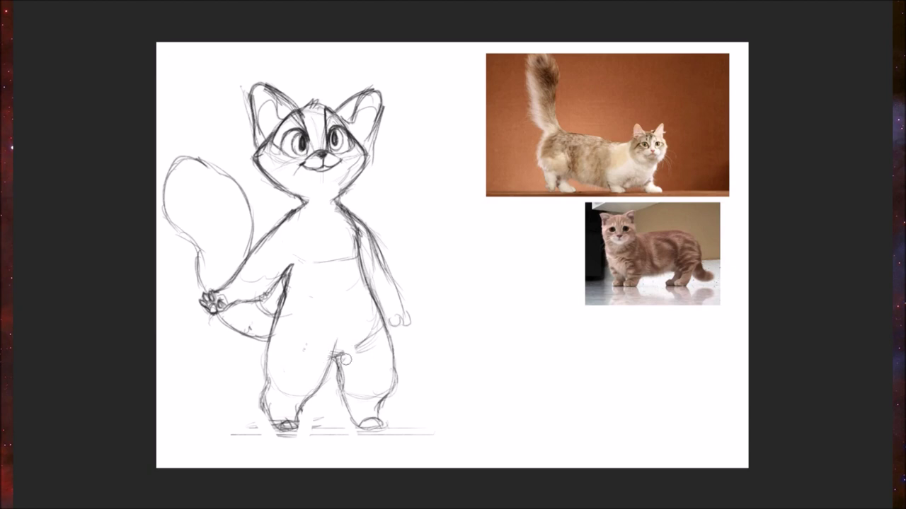
Erase the old crotch lines and redraw the crotch lower, with short creases angling up over both thighs
{"action": "mouse_move", "coordinate": [336, 351]}
{"action": "left_mouse_down"}
{"action": "mouse_move", "coordinate": [347, 359]}
{"action": "mouse_move", "coordinate": [371, 341]}
{"action": "left_mouse_up"}
{"action": "key", "text": "b"}
{"action": "mouse_move", "coordinate": [306, 368]}
{"action": "left_mouse_down"}
{"action": "mouse_move", "coordinate": [291, 361]}
{"action": "mouse_move", "coordinate": [335, 369]}
{"action": "mouse_move", "coordinate": [369, 349]}
{"action": "left_mouse_up"}
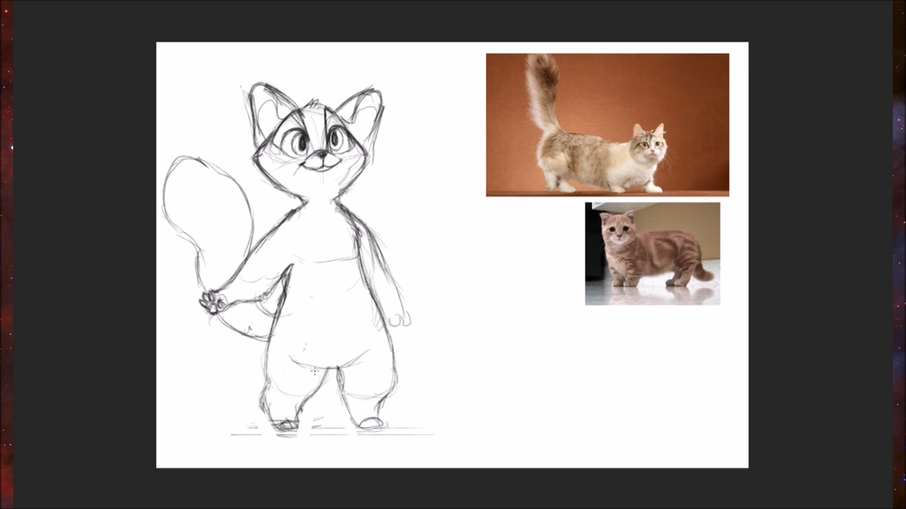
{"action": "key", "text": "e"}
{"action": "left_click_drag", "start_coordinate": [310, 358], "coordinate": [278, 346]}
{"action": "key", "text": "b"}
{"action": "left_click_drag", "start_coordinate": [324, 365], "coordinate": [327, 369]}
Redraw the leg on the tail side with a slimmer outer contour and darken the thigh lines of both legs
{"action": "left_click_drag", "start_coordinate": [266, 362], "coordinate": [264, 406]}
{"action": "left_click_drag", "start_coordinate": [264, 392], "coordinate": [273, 420]}
{"action": "left_click_drag", "start_coordinate": [267, 365], "coordinate": [273, 423]}
{"action": "left_click_drag", "start_coordinate": [314, 393], "coordinate": [298, 415]}
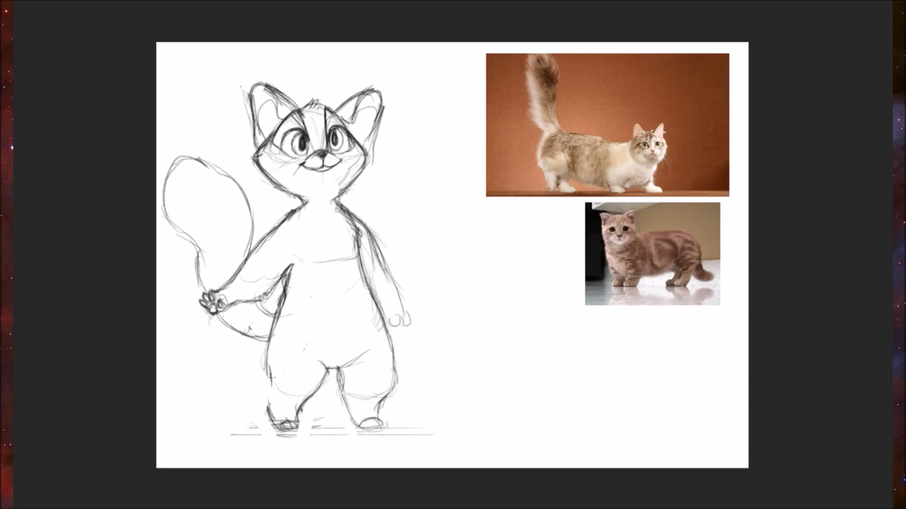
{"action": "left_click_drag", "start_coordinate": [273, 355], "coordinate": [267, 416]}
{"action": "mouse_move", "coordinate": [332, 369]}
{"action": "left_mouse_down"}
{"action": "mouse_move", "coordinate": [340, 418]}
{"action": "mouse_move", "coordinate": [344, 373]}
{"action": "mouse_move", "coordinate": [342, 408]}
{"action": "mouse_move", "coordinate": [380, 408]}
{"action": "mouse_move", "coordinate": [387, 324]}
{"action": "left_mouse_up"}
Replace the straight hanging arm with a slightly bent arm ending in a closed paw, using a horizontal guideline at paw height
{"action": "key", "text": "e"}
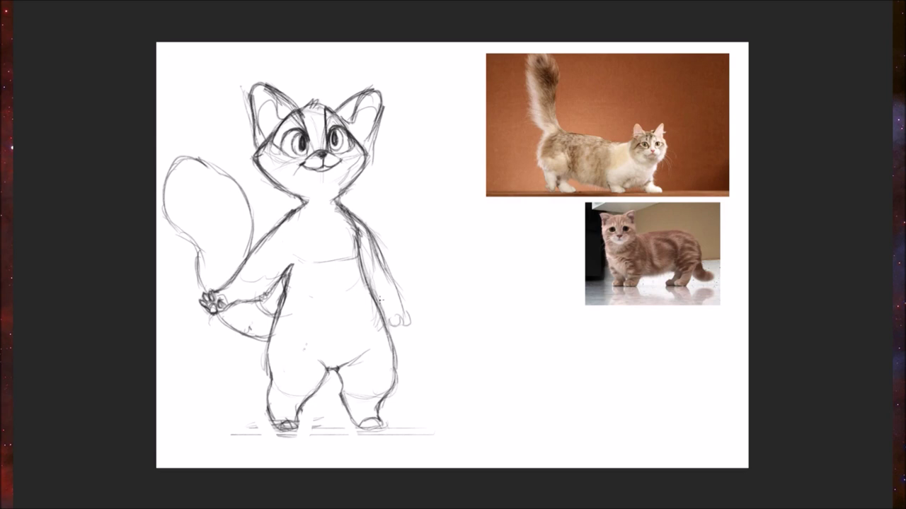
{"action": "key", "text": "e"}
{"action": "mouse_move", "coordinate": [379, 247]}
{"action": "left_mouse_down"}
{"action": "mouse_move", "coordinate": [368, 229]}
{"action": "mouse_move", "coordinate": [371, 265]}
{"action": "left_mouse_up"}
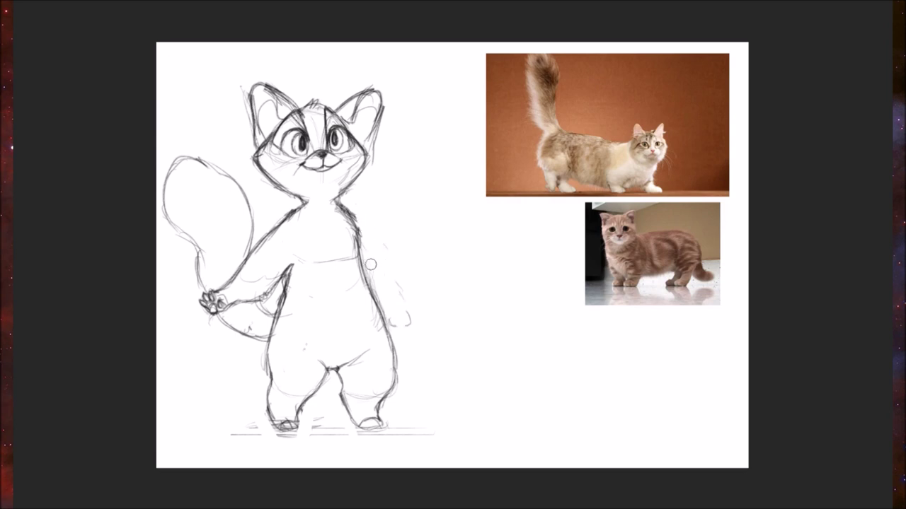
{"action": "key", "text": "ctrl+z"}
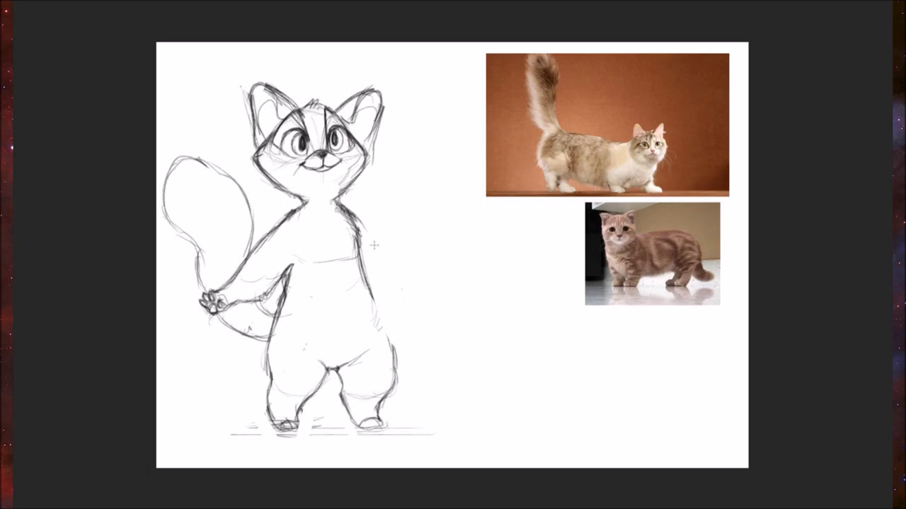
{"action": "left_click_drag", "start_coordinate": [362, 223], "coordinate": [381, 250]}
{"action": "key", "text": "shift"}
{"action": "left_click_drag", "start_coordinate": [206, 309], "coordinate": [436, 309]}
{"action": "left_click_drag", "start_coordinate": [374, 307], "coordinate": [417, 306]}
{"action": "left_click_drag", "start_coordinate": [364, 225], "coordinate": [415, 303]}
{"action": "left_click_drag", "start_coordinate": [374, 288], "coordinate": [415, 309]}
Replace the outstretched arm with one hanging beside the body and redraw the opposite torso side down to the hip
{"action": "left_click_drag", "start_coordinate": [213, 294], "coordinate": [219, 312]}
{"action": "mouse_move", "coordinate": [295, 209]}
{"action": "left_mouse_down"}
{"action": "mouse_move", "coordinate": [245, 280]}
{"action": "mouse_move", "coordinate": [256, 327]}
{"action": "left_mouse_up"}
{"action": "left_click_drag", "start_coordinate": [370, 291], "coordinate": [392, 350]}
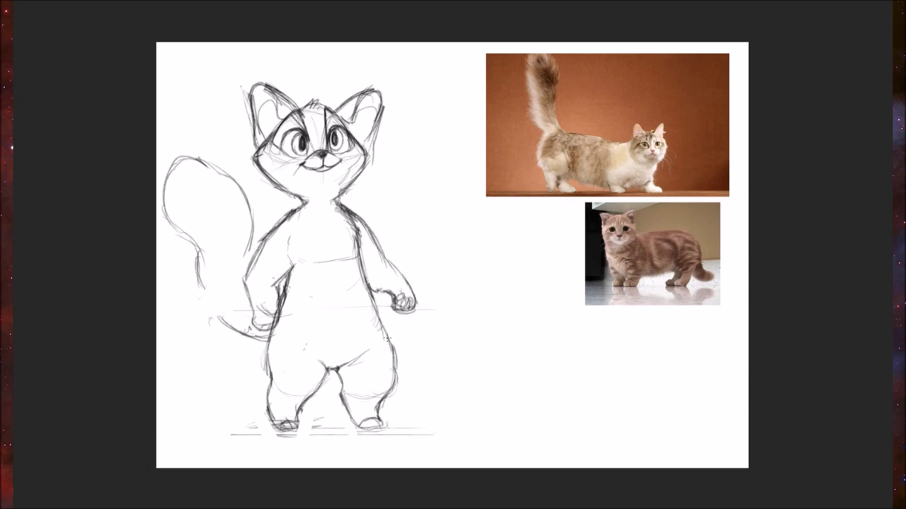
Add the missing hip crease, complete the lower tail outline behind the arm and darken the tail, arm and ear contours
{"action": "left_click_drag", "start_coordinate": [300, 347], "coordinate": [328, 370]}
{"action": "mouse_move", "coordinate": [198, 263]}
{"action": "left_mouse_down"}
{"action": "mouse_move", "coordinate": [212, 308]}
{"action": "mouse_move", "coordinate": [233, 333]}
{"action": "left_mouse_up"}
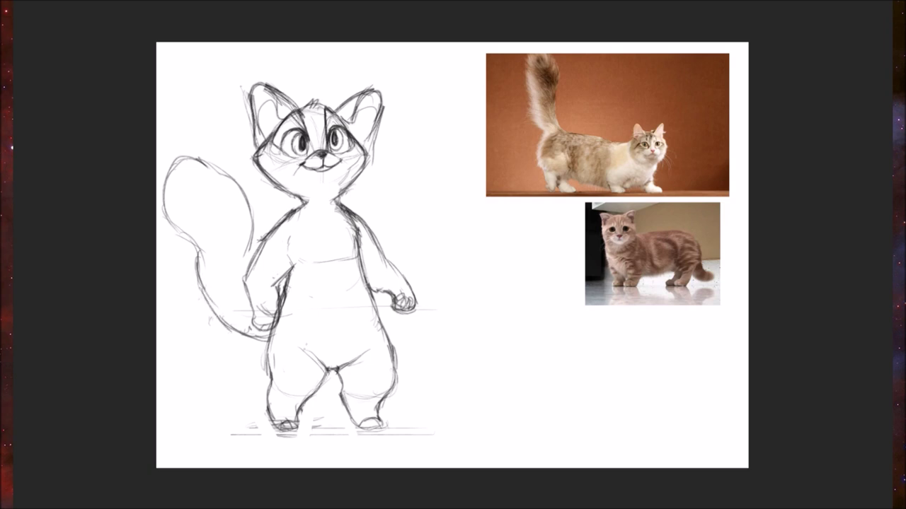
{"action": "left_click_drag", "start_coordinate": [252, 224], "coordinate": [246, 261]}
{"action": "mouse_move", "coordinate": [265, 240]}
{"action": "left_mouse_down"}
{"action": "mouse_move", "coordinate": [245, 286]}
{"action": "mouse_move", "coordinate": [275, 302]}
{"action": "left_mouse_up"}
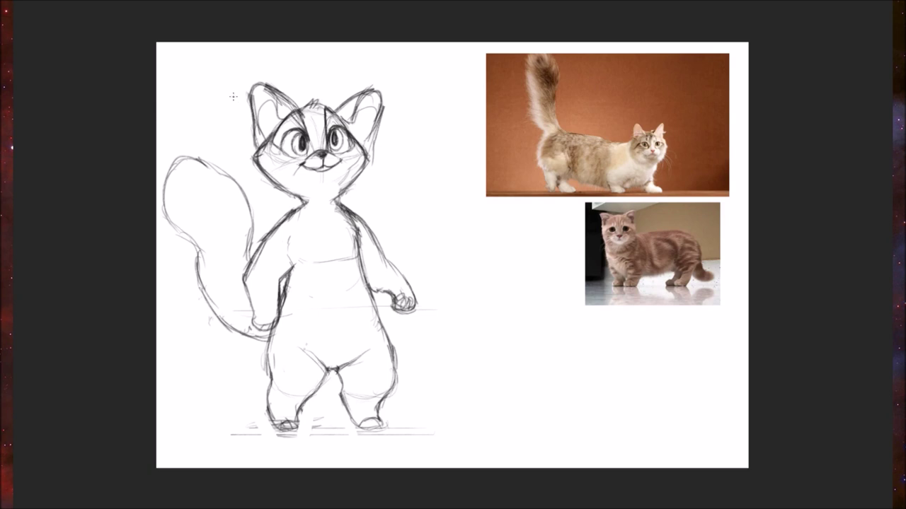
{"action": "left_click_drag", "start_coordinate": [380, 115], "coordinate": [368, 145]}
{"action": "mouse_move", "coordinate": [195, 159]}
{"action": "left_mouse_down"}
{"action": "mouse_move", "coordinate": [220, 171]}
{"action": "mouse_move", "coordinate": [193, 157]}
{"action": "mouse_move", "coordinate": [168, 176]}
{"action": "mouse_move", "coordinate": [181, 236]}
{"action": "mouse_move", "coordinate": [199, 253]}
{"action": "left_mouse_up"}
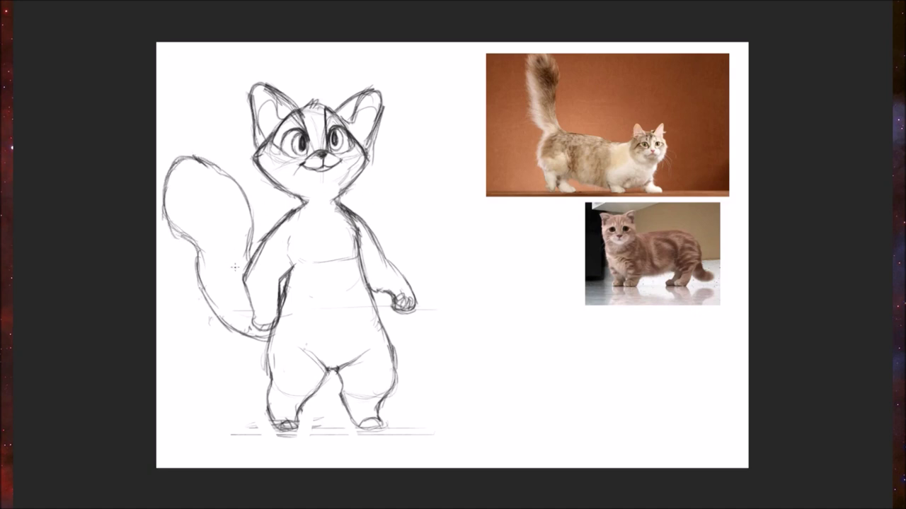
{"action": "left_click_drag", "start_coordinate": [246, 274], "coordinate": [248, 285]}
Select the closed paw on the side away from the tail, rotate it slightly clockwise and shift it down, then deselect
{"action": "mouse_move", "coordinate": [374, 296]}
{"action": "left_mouse_down"}
{"action": "mouse_move", "coordinate": [394, 247]}
{"action": "mouse_move", "coordinate": [403, 325]}
{"action": "left_mouse_up"}
{"action": "key", "text": "v"}
{"action": "left_click", "coordinate": [401, 300]}
{"action": "mouse_move", "coordinate": [436, 281]}
{"action": "left_mouse_down"}
{"action": "mouse_move", "coordinate": [437, 292]}
{"action": "mouse_move", "coordinate": [461, 304]}
{"action": "mouse_move", "coordinate": [400, 308]}
{"action": "left_mouse_up"}
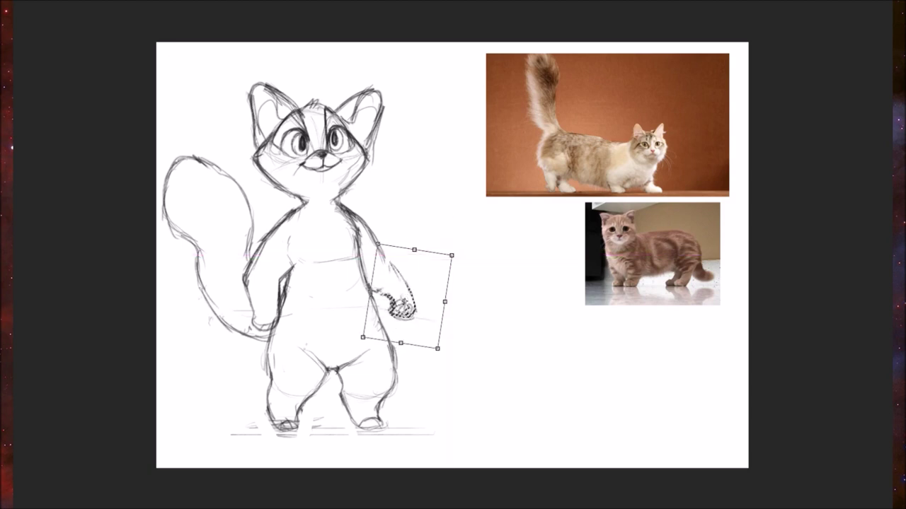
{"action": "key", "text": "Return"}
{"action": "key", "text": "ctrl+d"}
Refine the rotated paw and its forearm, add toe lines to the foot, extend the mouth corner and darken the lower tail
{"action": "left_click_drag", "start_coordinate": [377, 236], "coordinate": [396, 272]}
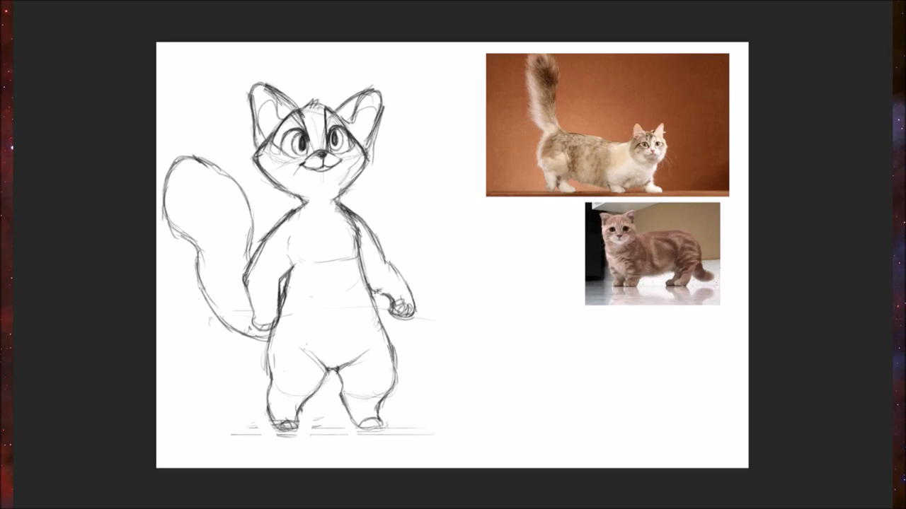
{"action": "mouse_move", "coordinate": [402, 303]}
{"action": "left_mouse_down"}
{"action": "mouse_move", "coordinate": [406, 317]}
{"action": "mouse_move", "coordinate": [416, 313]}
{"action": "left_mouse_up"}
{"action": "left_click_drag", "start_coordinate": [393, 312], "coordinate": [407, 315]}
{"action": "left_click_drag", "start_coordinate": [369, 421], "coordinate": [365, 428]}
{"action": "left_click_drag", "start_coordinate": [378, 422], "coordinate": [375, 429]}
{"action": "left_click_drag", "start_coordinate": [320, 168], "coordinate": [338, 162]}
{"action": "left_click_drag", "start_coordinate": [199, 271], "coordinate": [266, 341]}
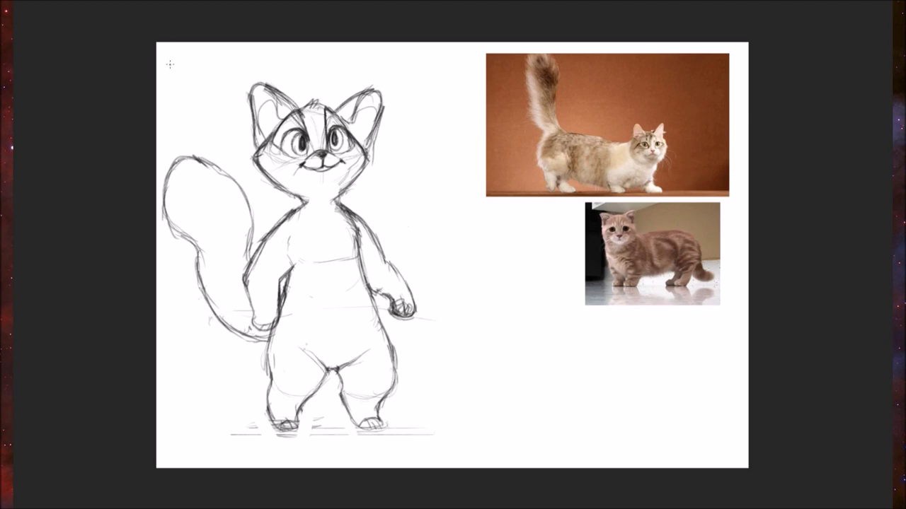
Choose the 8 px brush preset with 100% hardness and paint a light beige color swatch beside the head
{"action": "left_click", "coordinate": [25, 2]}
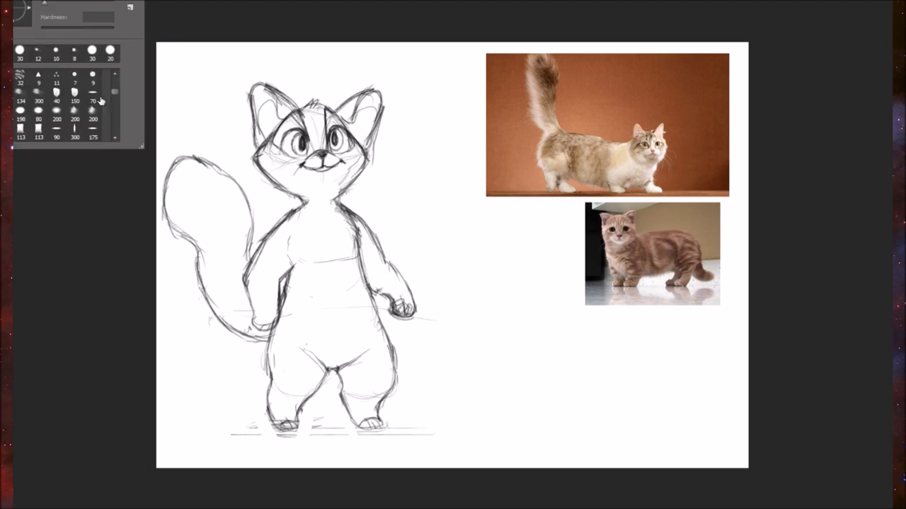
{"action": "mouse_move", "coordinate": [114, 92]}
{"action": "left_mouse_down"}
{"action": "mouse_move", "coordinate": [116, 132]}
{"action": "mouse_move", "coordinate": [106, 91]}
{"action": "mouse_move", "coordinate": [111, 116]}
{"action": "left_mouse_up"}
{"action": "left_click", "coordinate": [73, 52]}
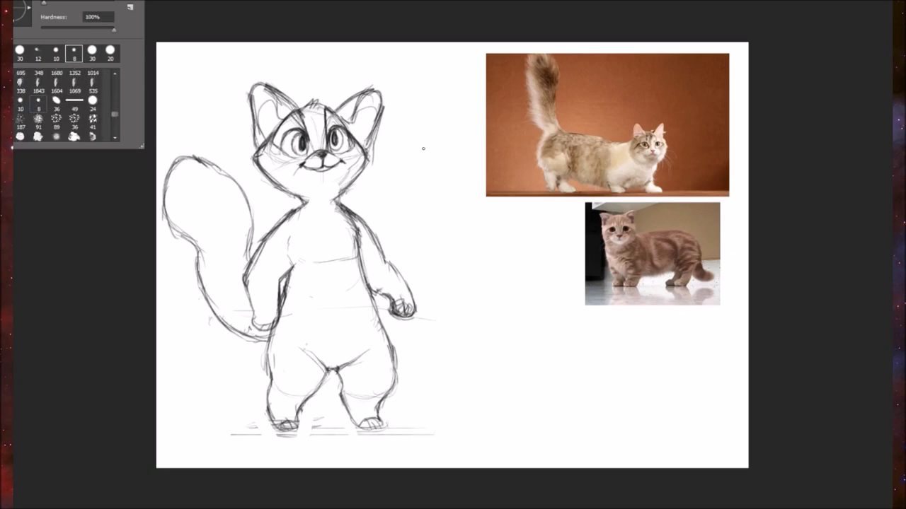
{"action": "left_click", "coordinate": [422, 148]}
{"action": "left_click_drag", "start_coordinate": [409, 153], "coordinate": [415, 151]}
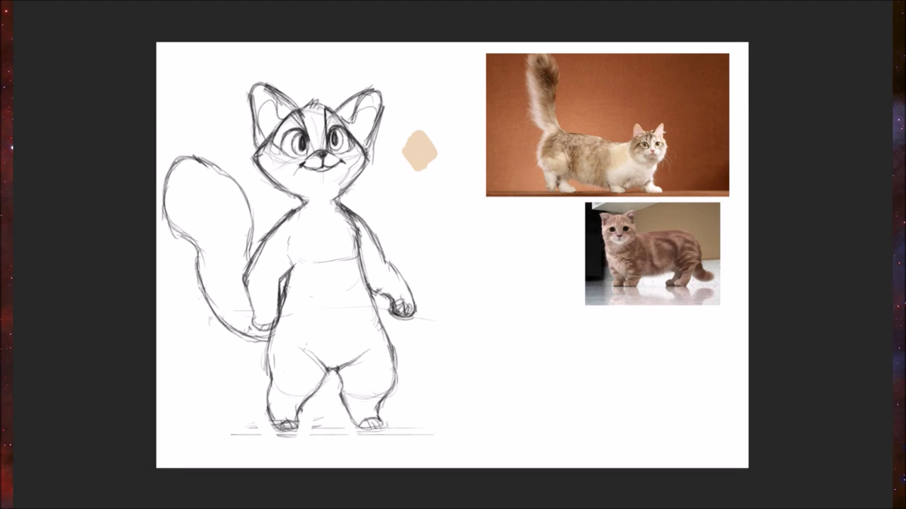
Sample fur colors from the upper cat photo and add brown and pale cream swatches next to the beige one
{"action": "left_click", "coordinate": [654, 106], "text": "alt"}
{"action": "left_click_drag", "start_coordinate": [413, 153], "coordinate": [397, 167]}
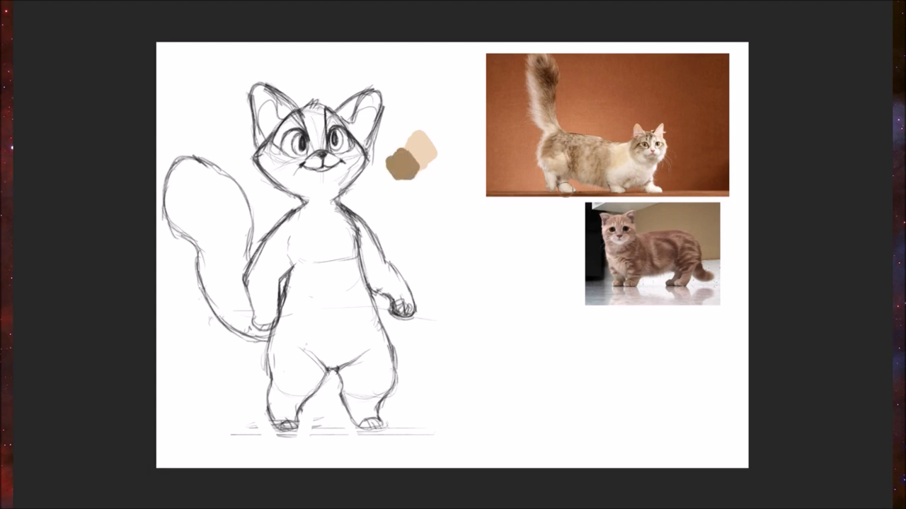
{"action": "left_click", "coordinate": [544, 167], "text": "alt"}
{"action": "mouse_move", "coordinate": [436, 161]}
{"action": "left_mouse_down"}
{"action": "mouse_move", "coordinate": [426, 174]}
{"action": "mouse_move", "coordinate": [429, 166]}
{"action": "left_mouse_up"}
{"action": "left_click_drag", "start_coordinate": [434, 163], "coordinate": [430, 170]}
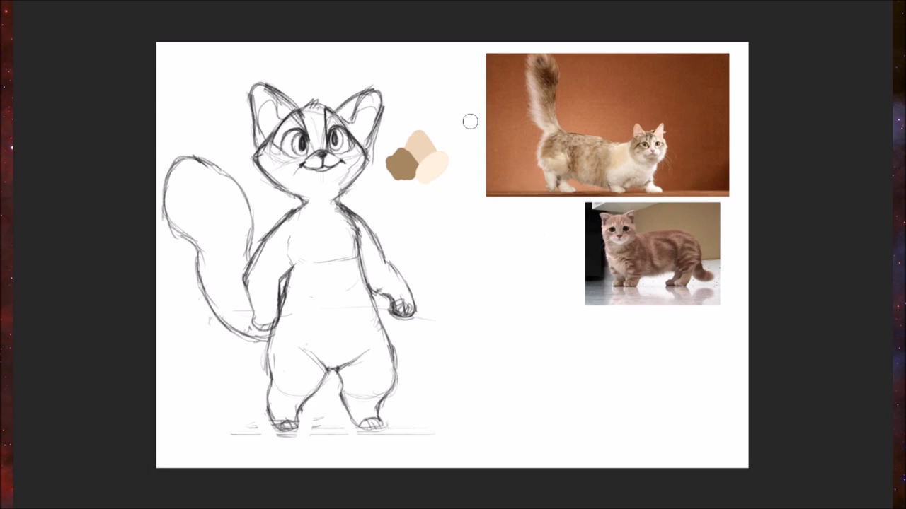
Sample the beige swatch and fill the whole character, including head, tail, arms, torso and legs, with it as base color
{"action": "key", "text": "alt"}
{"action": "left_click", "coordinate": [422, 146], "text": "alt"}
{"action": "mouse_move", "coordinate": [274, 164]}
{"action": "left_mouse_down"}
{"action": "mouse_move", "coordinate": [283, 178]}
{"action": "mouse_move", "coordinate": [260, 95]}
{"action": "mouse_move", "coordinate": [322, 189]}
{"action": "left_mouse_up"}
{"action": "left_click_drag", "start_coordinate": [195, 228], "coordinate": [176, 205]}
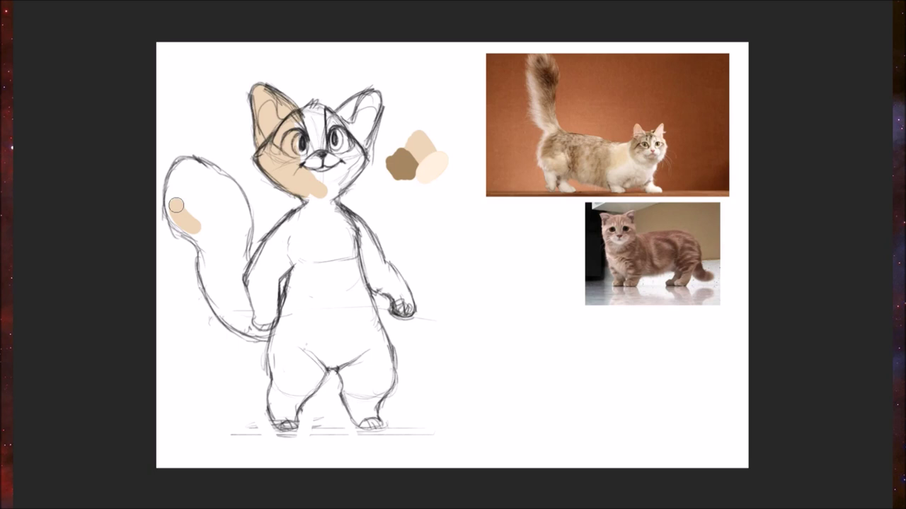
{"action": "left_click_drag", "start_coordinate": [176, 205], "coordinate": [226, 212]}
{"action": "left_click_drag", "start_coordinate": [257, 274], "coordinate": [286, 230]}
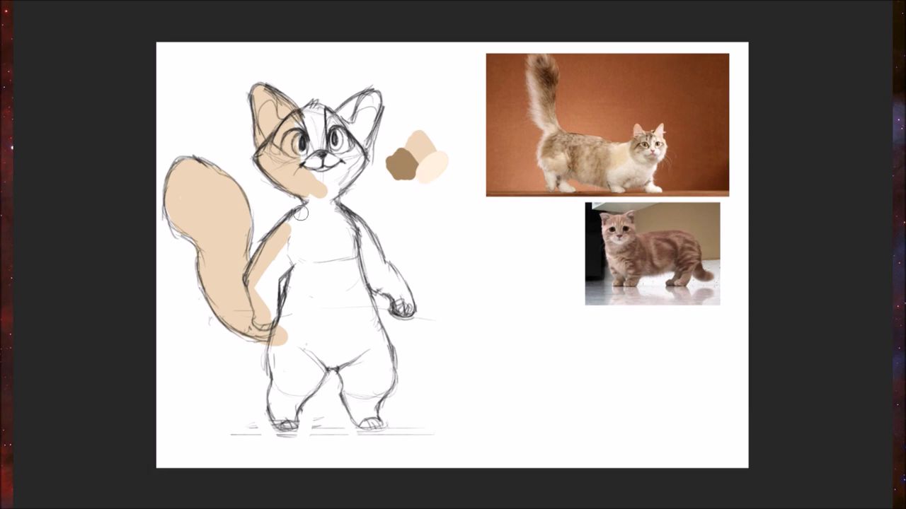
{"action": "mouse_move", "coordinate": [301, 212]}
{"action": "left_mouse_down"}
{"action": "mouse_move", "coordinate": [269, 271]}
{"action": "mouse_move", "coordinate": [287, 409]}
{"action": "mouse_move", "coordinate": [322, 347]}
{"action": "mouse_move", "coordinate": [370, 423]}
{"action": "mouse_move", "coordinate": [371, 315]}
{"action": "left_mouse_up"}
{"action": "left_click_drag", "start_coordinate": [374, 366], "coordinate": [359, 345]}
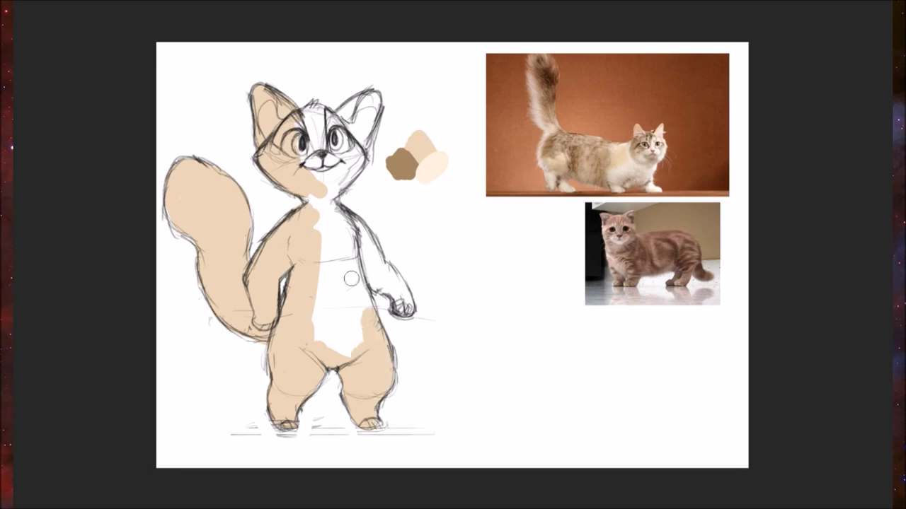
{"action": "mouse_move", "coordinate": [346, 253]}
{"action": "left_mouse_down"}
{"action": "mouse_move", "coordinate": [366, 312]}
{"action": "mouse_move", "coordinate": [350, 296]}
{"action": "mouse_move", "coordinate": [369, 257]}
{"action": "mouse_move", "coordinate": [371, 279]}
{"action": "mouse_move", "coordinate": [405, 310]}
{"action": "mouse_move", "coordinate": [335, 220]}
{"action": "mouse_move", "coordinate": [310, 114]}
{"action": "left_mouse_up"}
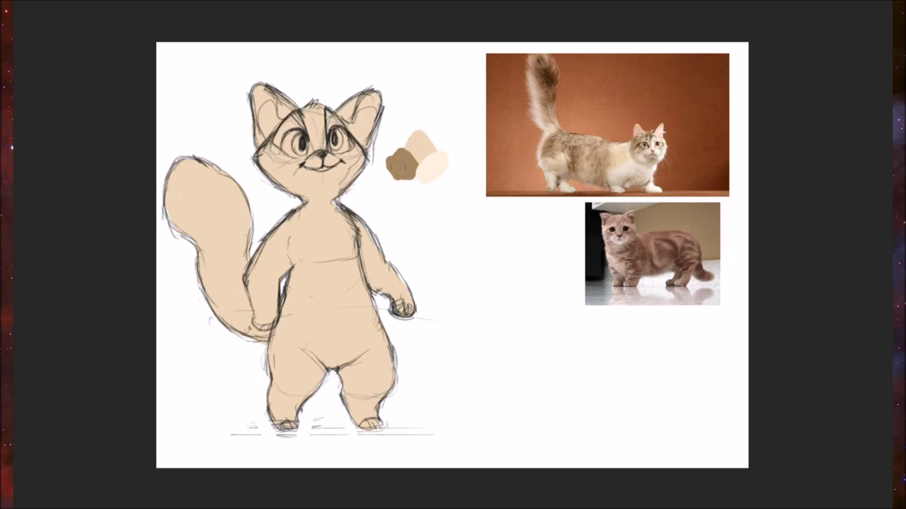
Sample the cream swatch and paint the stripe between the eyes, the muzzle and the lower face down to the neck
{"action": "left_click", "coordinate": [400, 159], "text": "alt"}
{"action": "left_click", "coordinate": [428, 170], "text": "alt"}
{"action": "left_click_drag", "start_coordinate": [314, 148], "coordinate": [316, 131]}
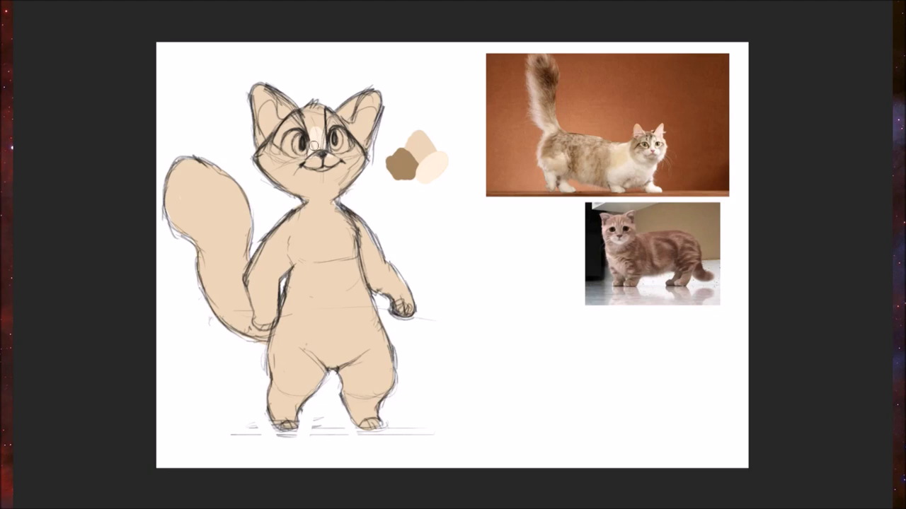
{"action": "mouse_move", "coordinate": [311, 151]}
{"action": "left_mouse_down"}
{"action": "mouse_move", "coordinate": [305, 168]}
{"action": "mouse_move", "coordinate": [280, 176]}
{"action": "mouse_move", "coordinate": [316, 167]}
{"action": "mouse_move", "coordinate": [351, 174]}
{"action": "left_mouse_up"}
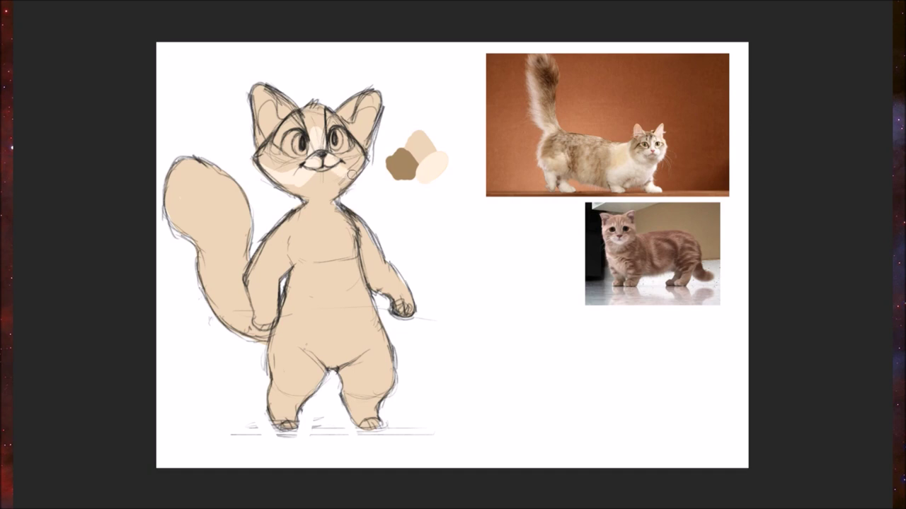
{"action": "left_click_drag", "start_coordinate": [352, 174], "coordinate": [311, 201]}
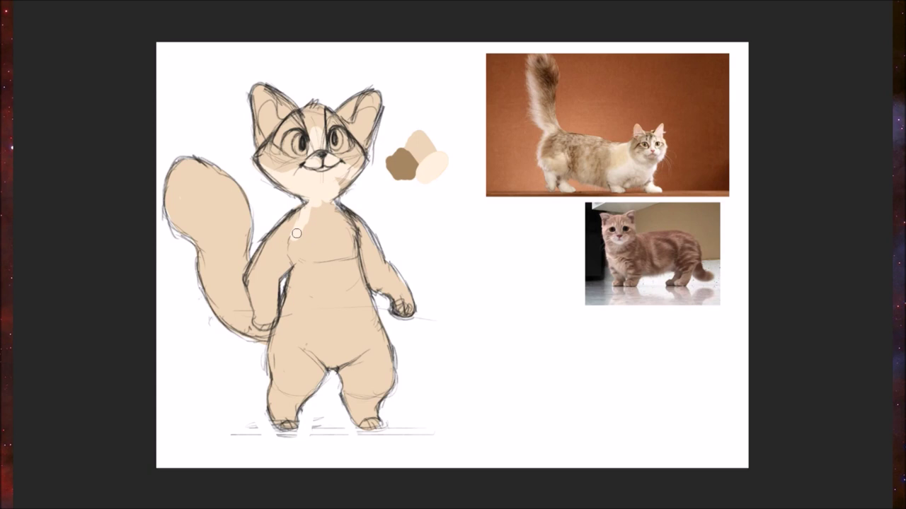
Paint a pointed cream bib on the chest, fill the remaining gap on the jaw and lighten the area around the eye
{"action": "left_click_drag", "start_coordinate": [296, 234], "coordinate": [315, 242]}
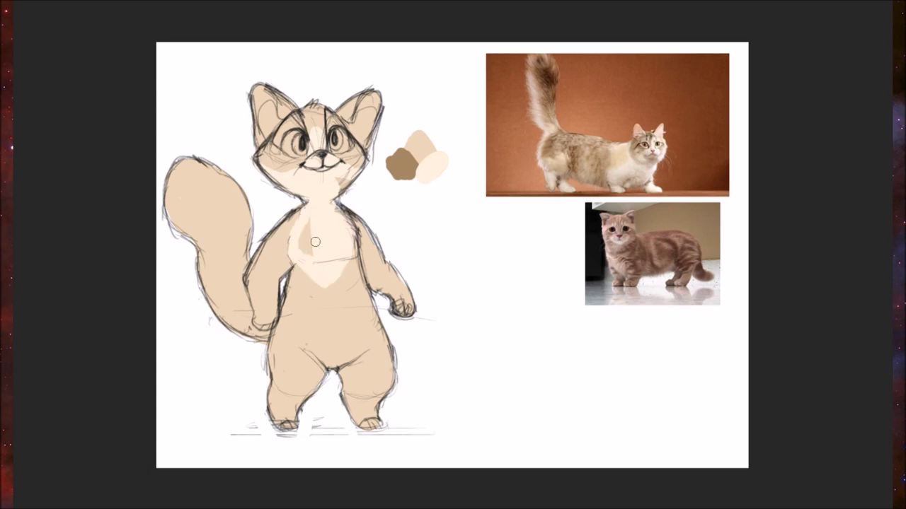
{"action": "left_click_drag", "start_coordinate": [310, 212], "coordinate": [305, 253]}
{"action": "left_click_drag", "start_coordinate": [336, 179], "coordinate": [347, 186]}
{"action": "left_click_drag", "start_coordinate": [278, 140], "coordinate": [278, 142]}
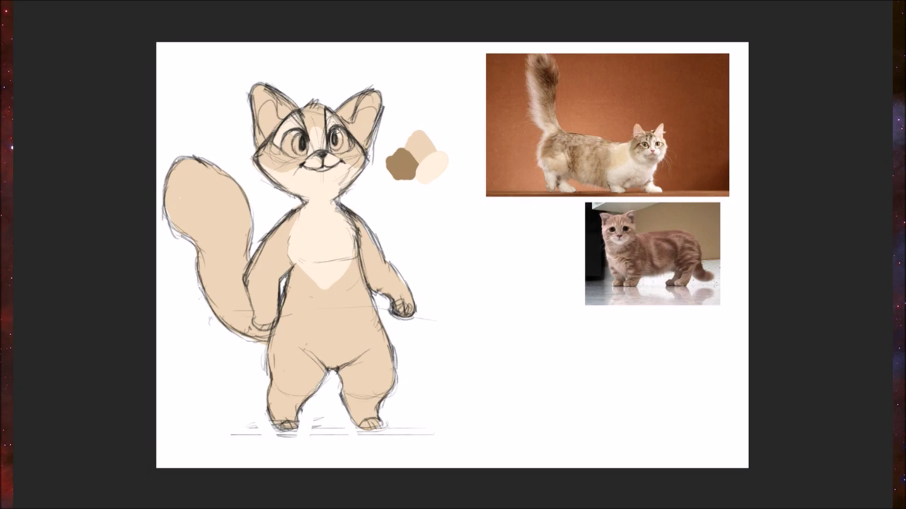
Shade the inner ears brown and color both irises green
{"action": "mouse_move", "coordinate": [337, 108]}
{"action": "left_mouse_down"}
{"action": "mouse_move", "coordinate": [341, 115]}
{"action": "mouse_move", "coordinate": [356, 101]}
{"action": "left_mouse_up"}
{"action": "left_click_drag", "start_coordinate": [277, 97], "coordinate": [290, 108]}
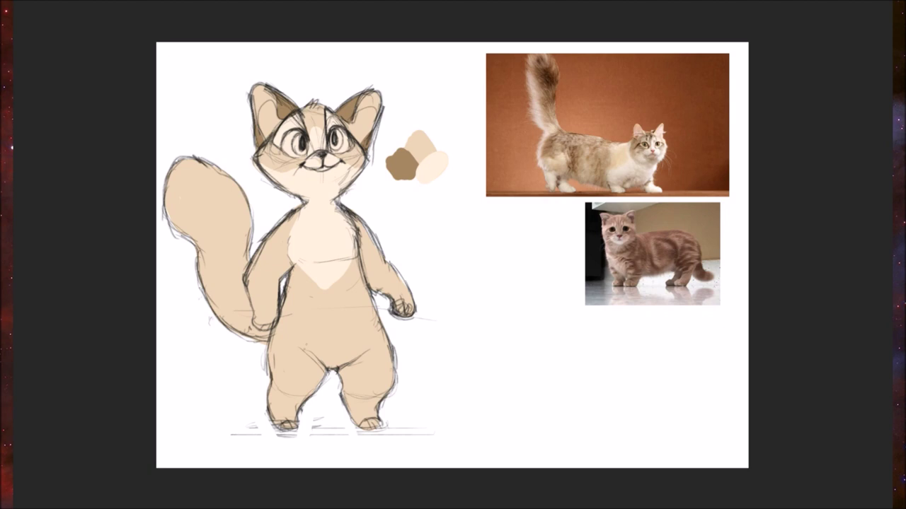
{"action": "mouse_move", "coordinate": [298, 142]}
{"action": "left_mouse_down"}
{"action": "mouse_move", "coordinate": [297, 152]}
{"action": "mouse_move", "coordinate": [337, 139]}
{"action": "left_mouse_up"}
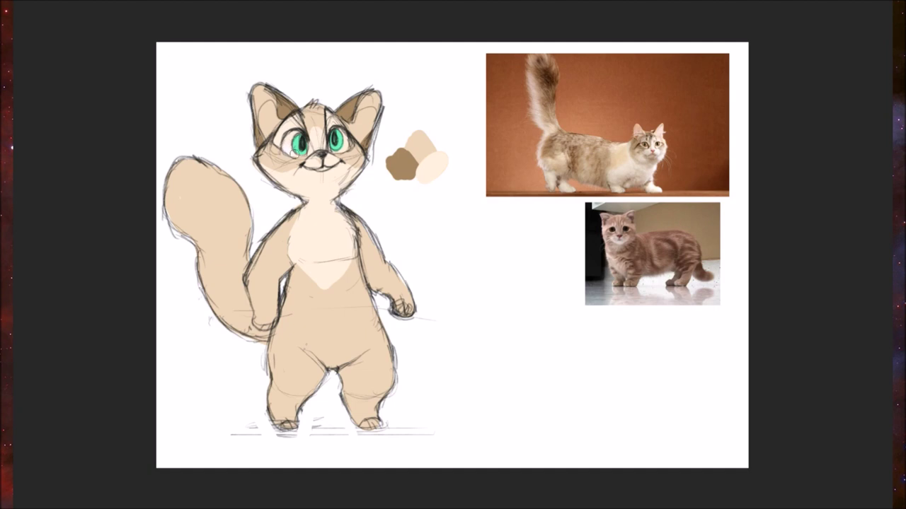
{"action": "key", "text": "alt"}
{"action": "left_click_drag", "start_coordinate": [335, 136], "coordinate": [336, 146]}
{"action": "key", "text": "ctrl+z"}
{"action": "left_click", "coordinate": [401, 165], "text": "alt"}
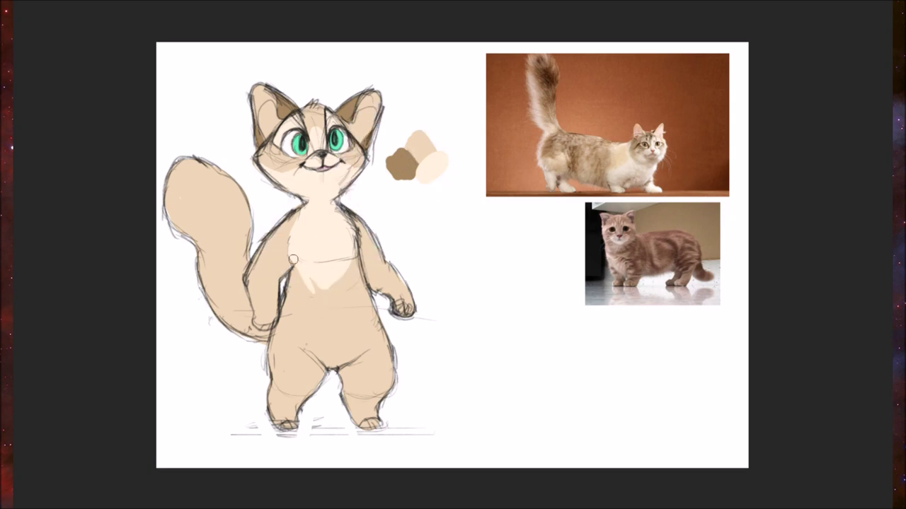
Extend the cream bib over the whole belly down to the crotch and paint a cream band along the tail's outer underside
{"action": "left_click_drag", "start_coordinate": [315, 283], "coordinate": [314, 351]}
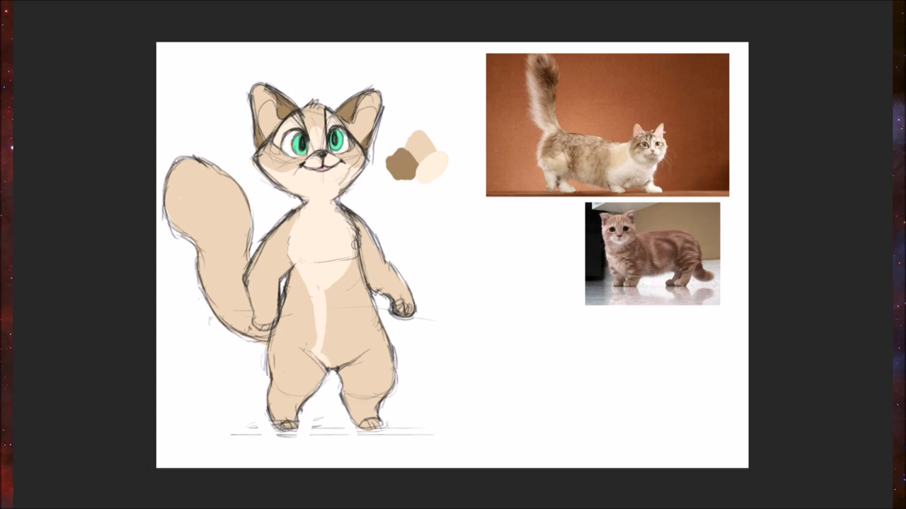
{"action": "mouse_move", "coordinate": [355, 247]}
{"action": "left_mouse_down"}
{"action": "mouse_move", "coordinate": [349, 276]}
{"action": "mouse_move", "coordinate": [352, 249]}
{"action": "mouse_move", "coordinate": [368, 332]}
{"action": "left_mouse_up"}
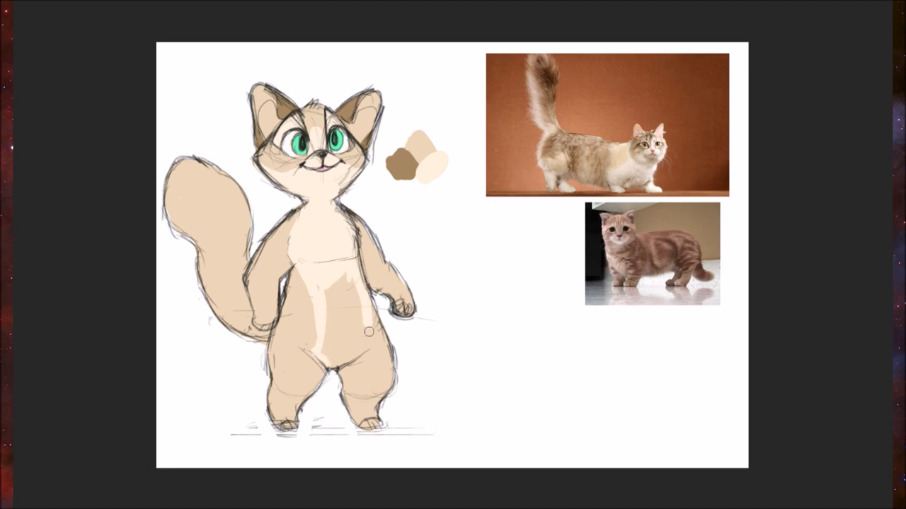
{"action": "left_click_drag", "start_coordinate": [369, 331], "coordinate": [333, 362]}
{"action": "left_click_drag", "start_coordinate": [267, 338], "coordinate": [219, 305]}
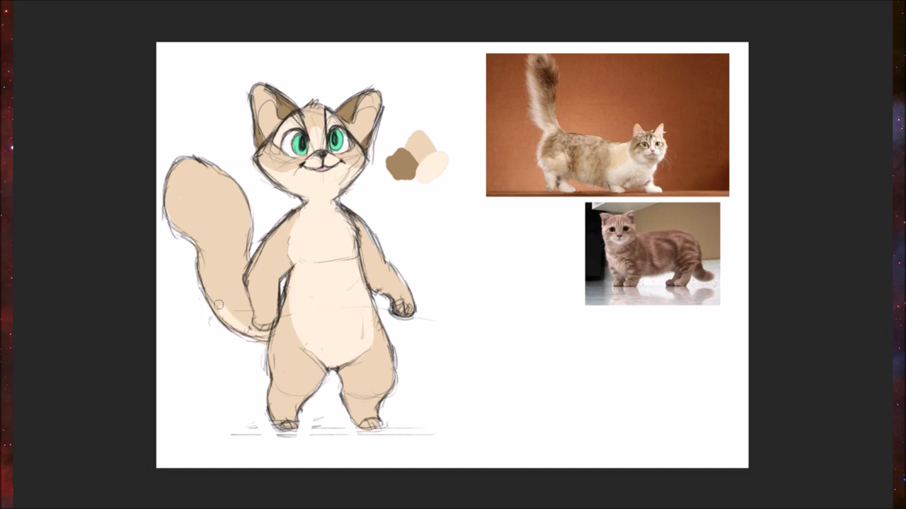
{"action": "mouse_move", "coordinate": [258, 337]}
{"action": "left_mouse_down"}
{"action": "mouse_move", "coordinate": [221, 315]}
{"action": "mouse_move", "coordinate": [201, 243]}
{"action": "mouse_move", "coordinate": [210, 284]}
{"action": "left_mouse_up"}
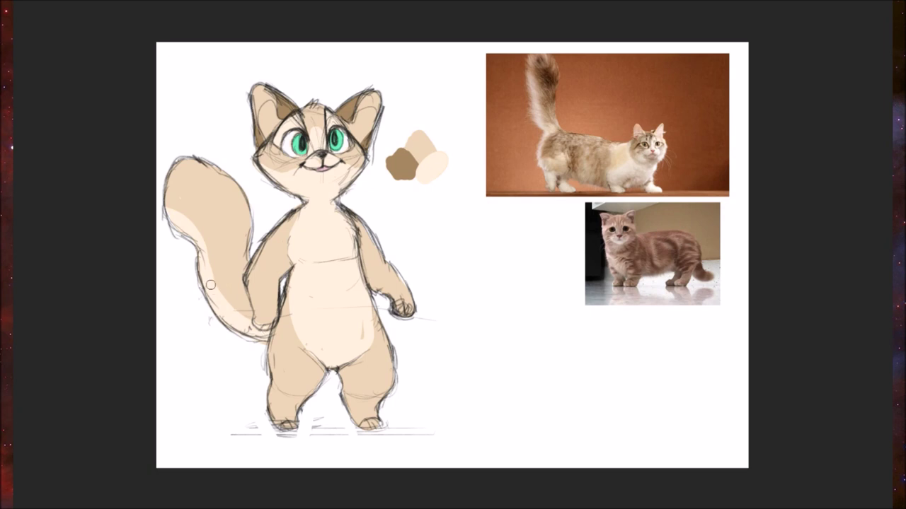
Sample the brown from the ear and fill the tip of the tail with it
{"action": "left_click", "coordinate": [347, 107], "text": "alt"}
{"action": "mouse_move", "coordinate": [204, 244]}
{"action": "left_mouse_down"}
{"action": "mouse_move", "coordinate": [226, 213]}
{"action": "mouse_move", "coordinate": [251, 222]}
{"action": "left_mouse_up"}
{"action": "left_click_drag", "start_coordinate": [204, 242], "coordinate": [167, 195]}
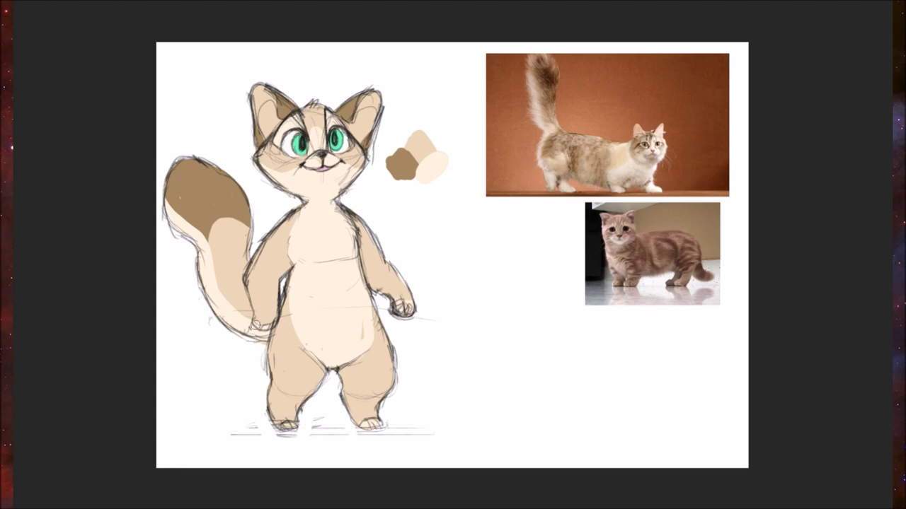
Paint the hand beside the tail cream and resample the beige and cream from the body
{"action": "left_click_drag", "start_coordinate": [255, 325], "coordinate": [275, 323]}
{"action": "left_click", "coordinate": [284, 337], "text": "alt"}
{"action": "left_click", "coordinate": [348, 323], "text": "alt"}
{"action": "key", "text": "alt"}
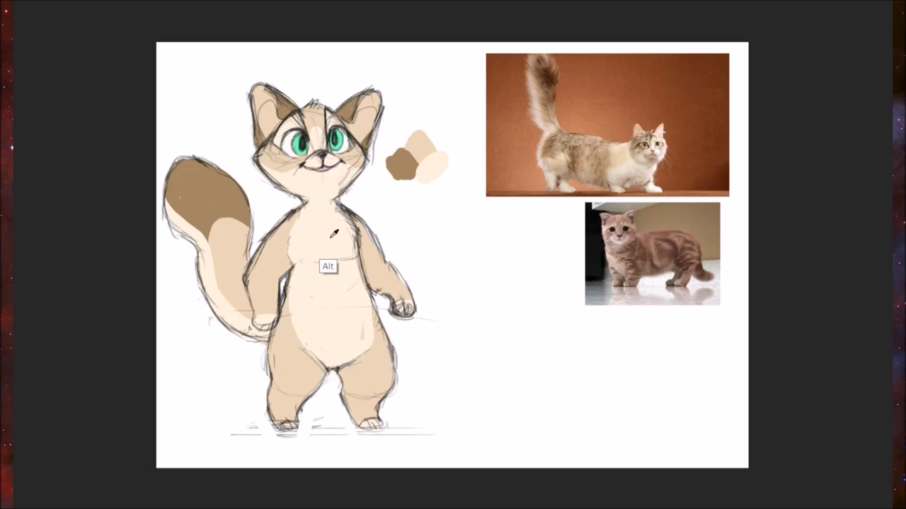
Color the insides of both ears an even pink
{"action": "left_click_drag", "start_coordinate": [350, 128], "coordinate": [360, 127]}
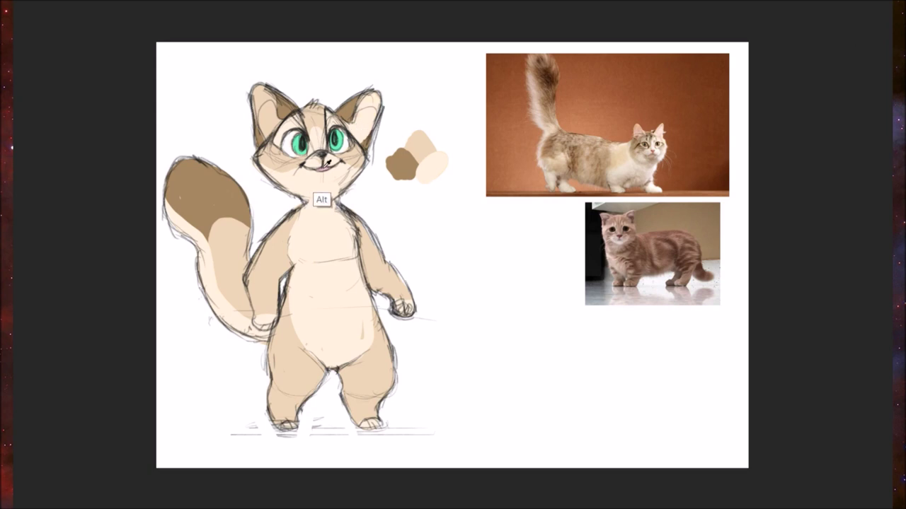
{"action": "mouse_move", "coordinate": [354, 127]}
{"action": "left_mouse_down"}
{"action": "mouse_move", "coordinate": [361, 139]}
{"action": "mouse_move", "coordinate": [368, 103]}
{"action": "left_mouse_up"}
{"action": "left_click_drag", "start_coordinate": [260, 106], "coordinate": [265, 126]}
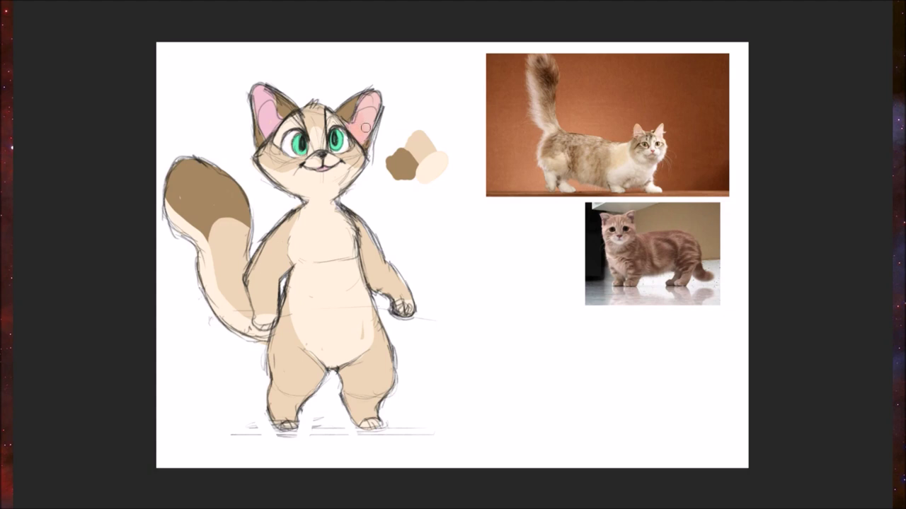
{"action": "left_click_drag", "start_coordinate": [365, 128], "coordinate": [370, 103]}
{"action": "left_click_drag", "start_coordinate": [265, 117], "coordinate": [267, 130]}
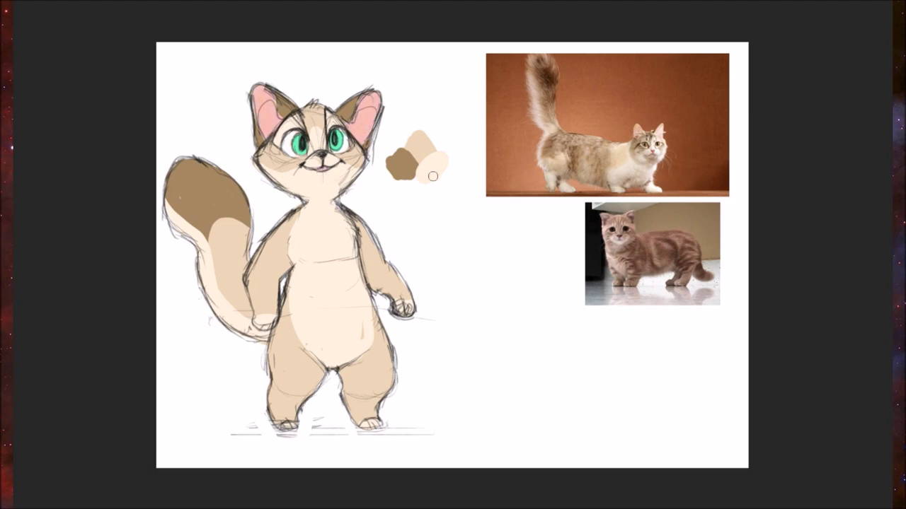
Add pink pads to the outstretched paw and touch up the beige edge below the brown tail tip
{"action": "left_click_drag", "start_coordinate": [396, 302], "coordinate": [409, 309]}
{"action": "key", "text": "alt"}
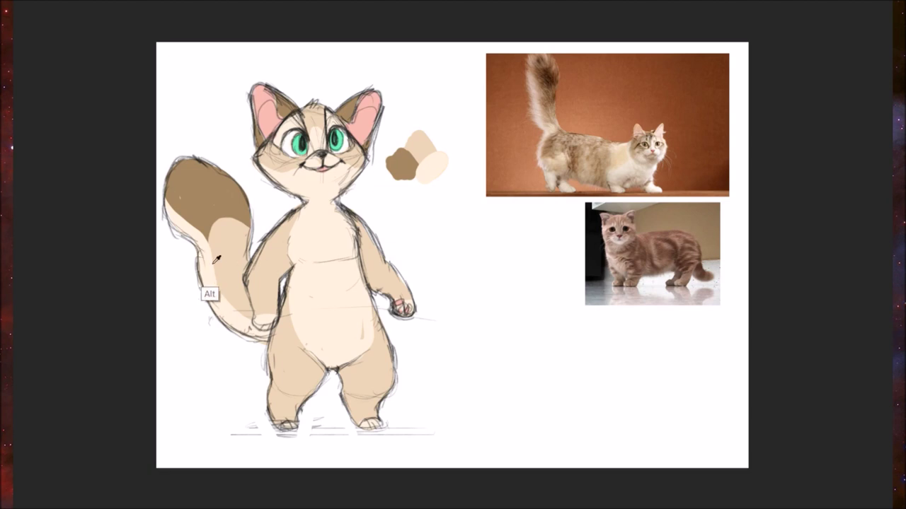
{"action": "left_click", "coordinate": [230, 246], "text": "alt"}
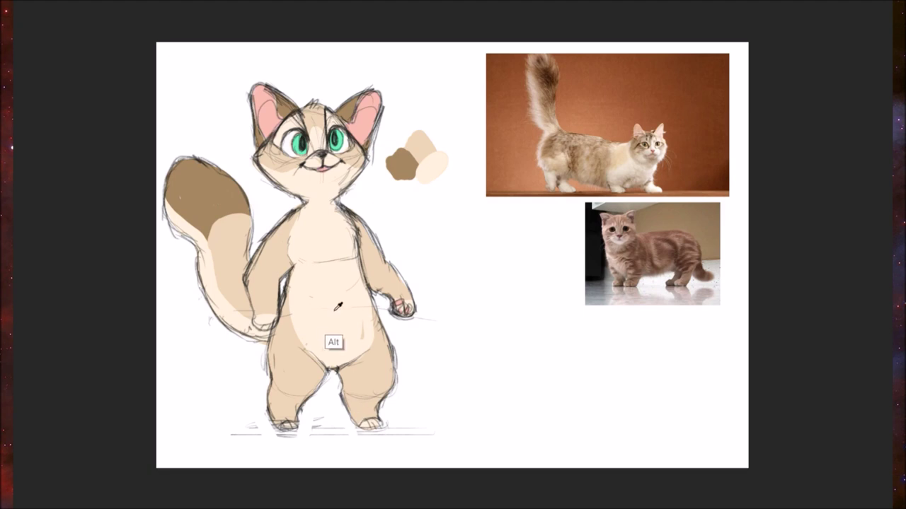
{"action": "left_click", "coordinate": [335, 342], "text": "alt"}
Try brown patches on both shoulders and brown stripes on both cheeks
{"action": "left_click", "coordinate": [403, 169]}
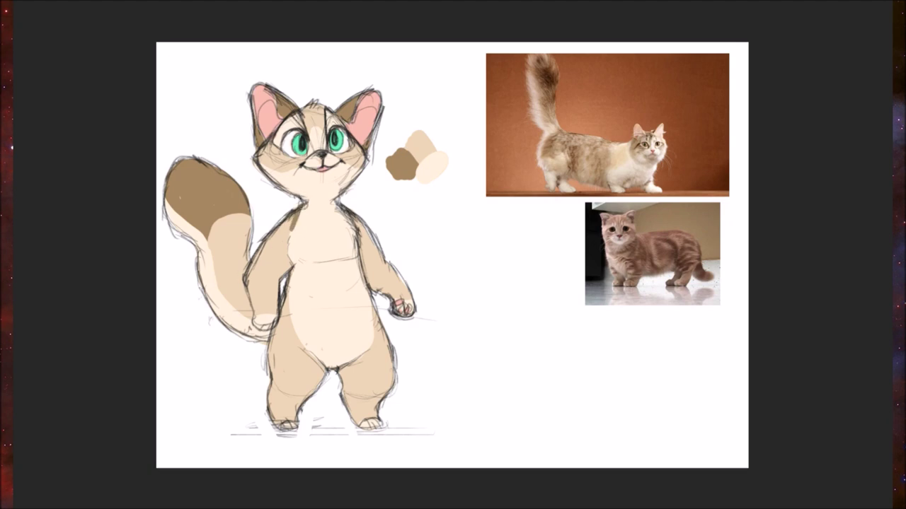
{"action": "mouse_move", "coordinate": [288, 251]}
{"action": "left_mouse_down"}
{"action": "mouse_move", "coordinate": [299, 214]}
{"action": "mouse_move", "coordinate": [288, 260]}
{"action": "mouse_move", "coordinate": [268, 271]}
{"action": "mouse_move", "coordinate": [275, 233]}
{"action": "mouse_move", "coordinate": [282, 249]}
{"action": "left_mouse_up"}
{"action": "mouse_move", "coordinate": [360, 224]}
{"action": "left_mouse_down"}
{"action": "mouse_move", "coordinate": [364, 257]}
{"action": "mouse_move", "coordinate": [368, 229]}
{"action": "left_mouse_up"}
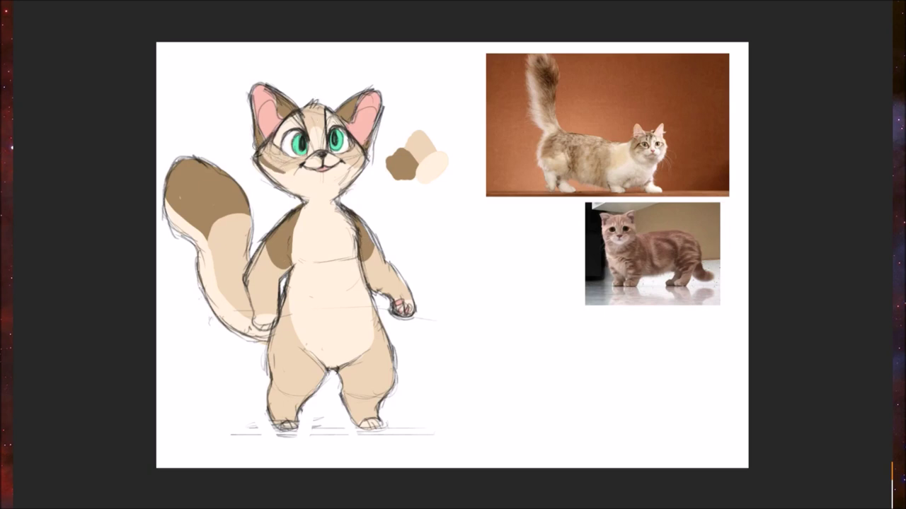
{"action": "mouse_move", "coordinate": [277, 169]}
{"action": "left_mouse_down"}
{"action": "mouse_move", "coordinate": [287, 174]}
{"action": "mouse_move", "coordinate": [263, 150]}
{"action": "left_mouse_up"}
{"action": "left_click_drag", "start_coordinate": [365, 166], "coordinate": [355, 162]}
Try brown patches along both flanks, running from the waist down over the hips to the upper thighs
{"action": "left_click_drag", "start_coordinate": [295, 282], "coordinate": [288, 345]}
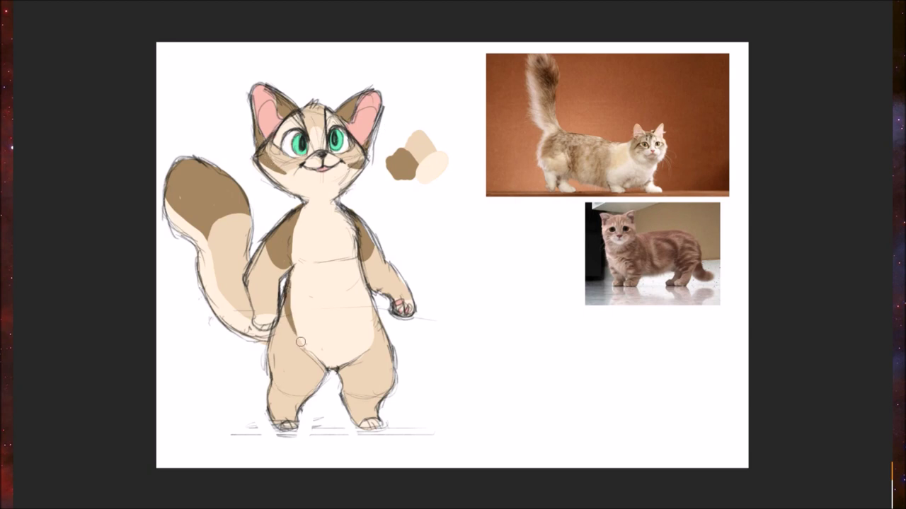
{"action": "mouse_move", "coordinate": [291, 303]}
{"action": "left_mouse_down"}
{"action": "mouse_move", "coordinate": [269, 375]}
{"action": "mouse_move", "coordinate": [276, 372]}
{"action": "left_mouse_up"}
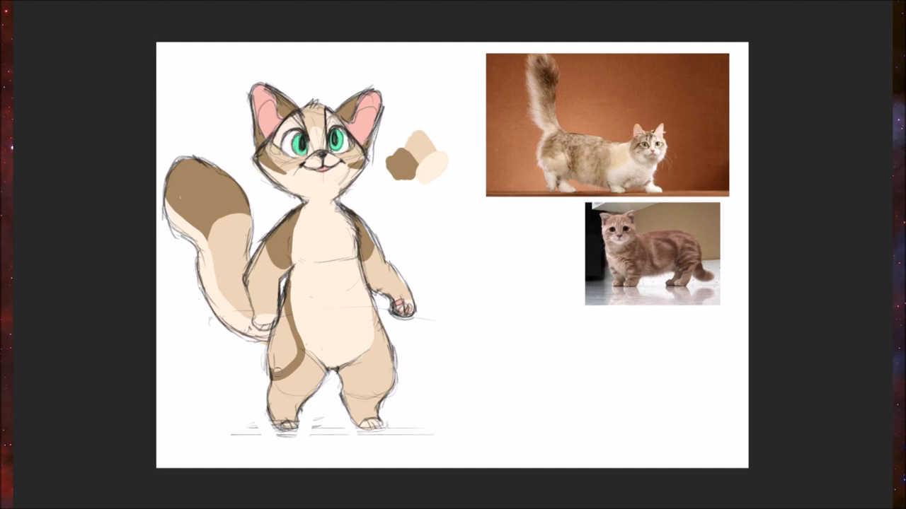
{"action": "left_click_drag", "start_coordinate": [276, 372], "coordinate": [286, 312]}
{"action": "mouse_move", "coordinate": [370, 300]}
{"action": "left_mouse_down"}
{"action": "mouse_move", "coordinate": [387, 361]}
{"action": "mouse_move", "coordinate": [373, 365]}
{"action": "left_mouse_up"}
{"action": "mouse_move", "coordinate": [396, 325]}
{"action": "left_mouse_down"}
{"action": "mouse_move", "coordinate": [382, 368]}
{"action": "mouse_move", "coordinate": [395, 358]}
{"action": "left_mouse_up"}
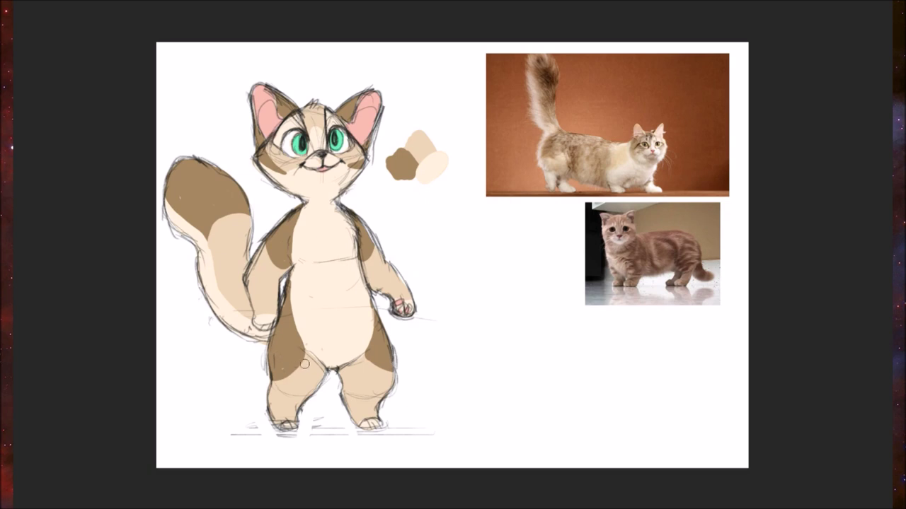
Try brown tabby stripes across the thighs, the arms and the tail below its brown tip
{"action": "left_click_drag", "start_coordinate": [309, 372], "coordinate": [272, 400]}
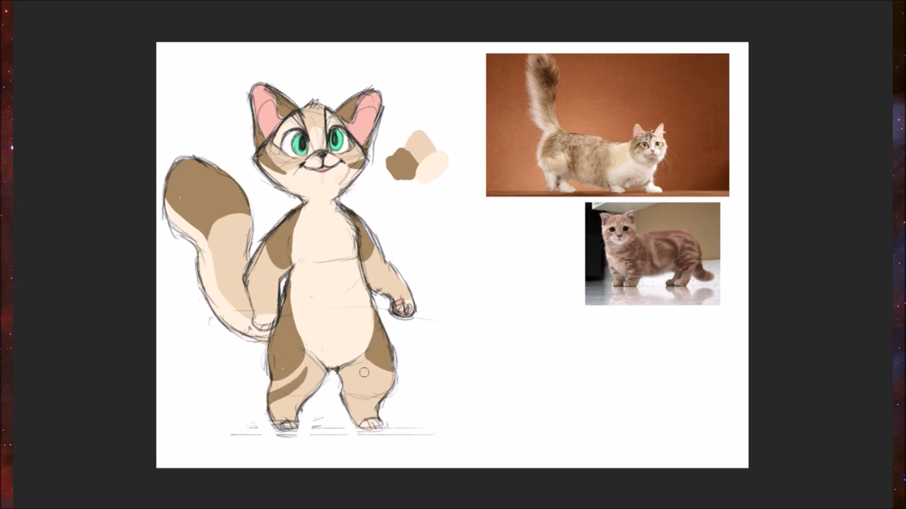
{"action": "mouse_move", "coordinate": [363, 371]}
{"action": "left_mouse_down"}
{"action": "mouse_move", "coordinate": [406, 392]}
{"action": "mouse_move", "coordinate": [373, 375]}
{"action": "left_mouse_up"}
{"action": "mouse_move", "coordinate": [383, 255]}
{"action": "left_mouse_down"}
{"action": "mouse_move", "coordinate": [369, 268]}
{"action": "mouse_move", "coordinate": [383, 257]}
{"action": "mouse_move", "coordinate": [381, 273]}
{"action": "left_mouse_up"}
{"action": "left_click_drag", "start_coordinate": [257, 262], "coordinate": [270, 273]}
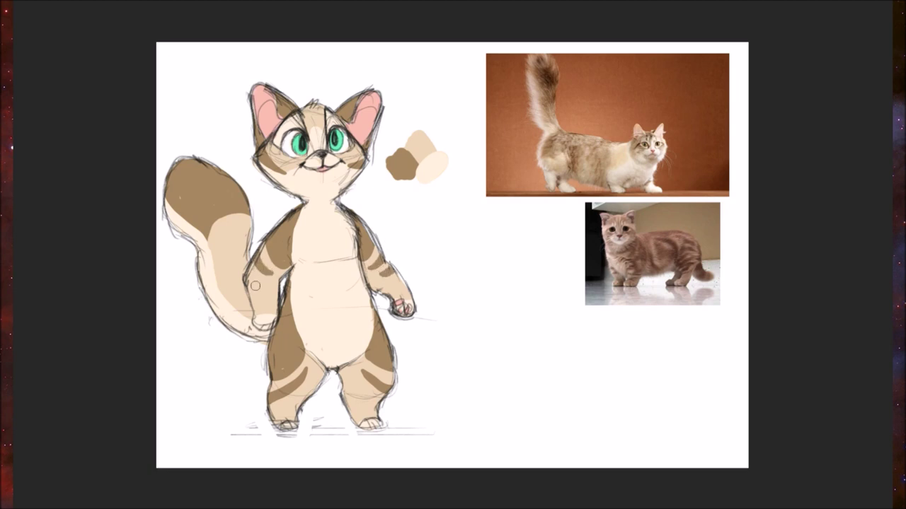
{"action": "mouse_move", "coordinate": [211, 256]}
{"action": "left_mouse_down"}
{"action": "mouse_move", "coordinate": [225, 236]}
{"action": "mouse_move", "coordinate": [244, 234]}
{"action": "mouse_move", "coordinate": [217, 259]}
{"action": "left_mouse_up"}
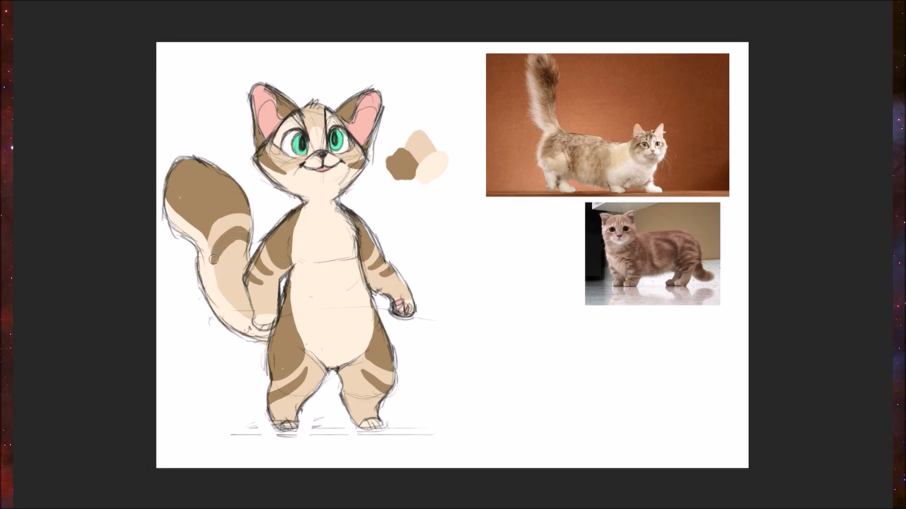
Try a cream band beneath the brown tail tip and a brown V-shaped stripe across the chest
{"action": "left_click", "coordinate": [212, 260], "text": "alt"}
{"action": "left_click", "coordinate": [211, 245], "text": "alt"}
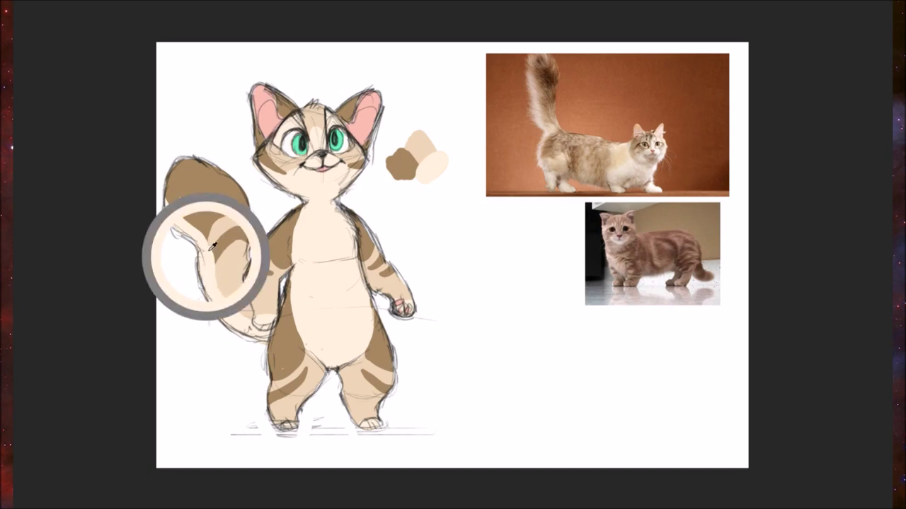
{"action": "left_click_drag", "start_coordinate": [226, 224], "coordinate": [247, 212]}
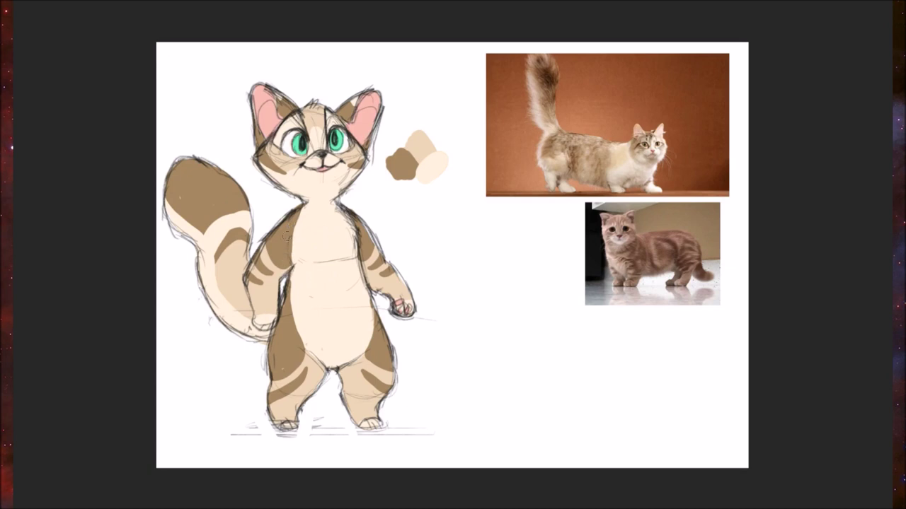
{"action": "mouse_move", "coordinate": [292, 246]}
{"action": "left_mouse_down"}
{"action": "mouse_move", "coordinate": [304, 273]}
{"action": "mouse_move", "coordinate": [322, 281]}
{"action": "mouse_move", "coordinate": [350, 263]}
{"action": "mouse_move", "coordinate": [356, 240]}
{"action": "mouse_move", "coordinate": [333, 272]}
{"action": "mouse_move", "coordinate": [320, 272]}
{"action": "left_mouse_up"}
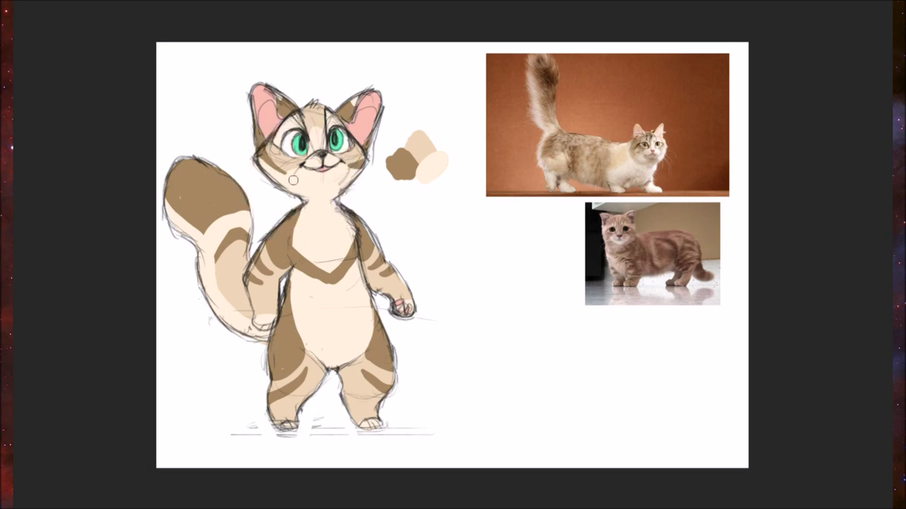
Undo the brown markings on the cheeks, shoulders, chest, arms, hips and legs, along with the tail stripe and cream band
{"action": "key", "text": "alt"}
{"action": "key", "text": "ctrl+z"}
{"action": "key", "text": "ctrl+z"}
{"action": "key", "text": "ctrl+z"}
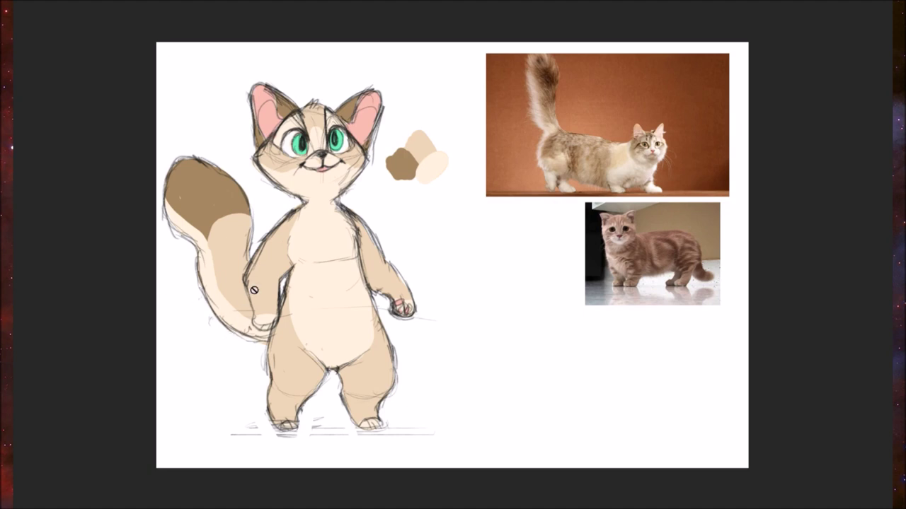
{"action": "key", "text": "alt"}
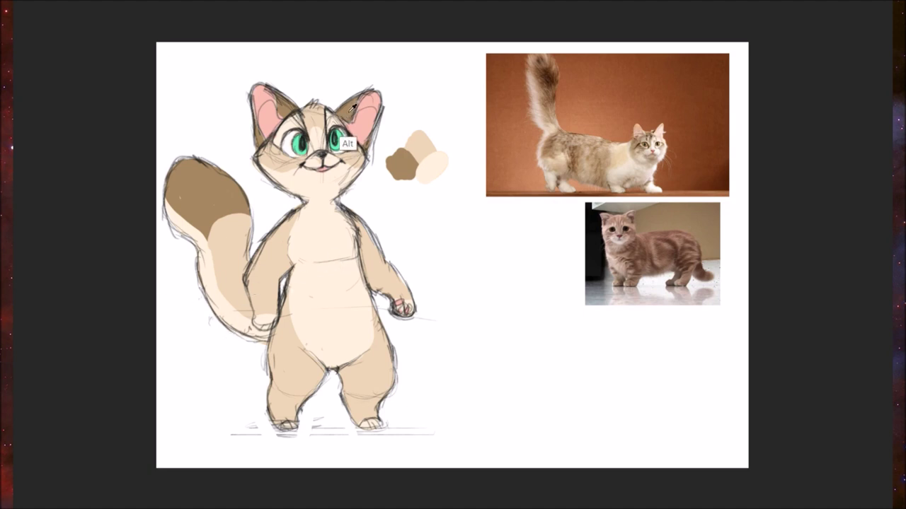